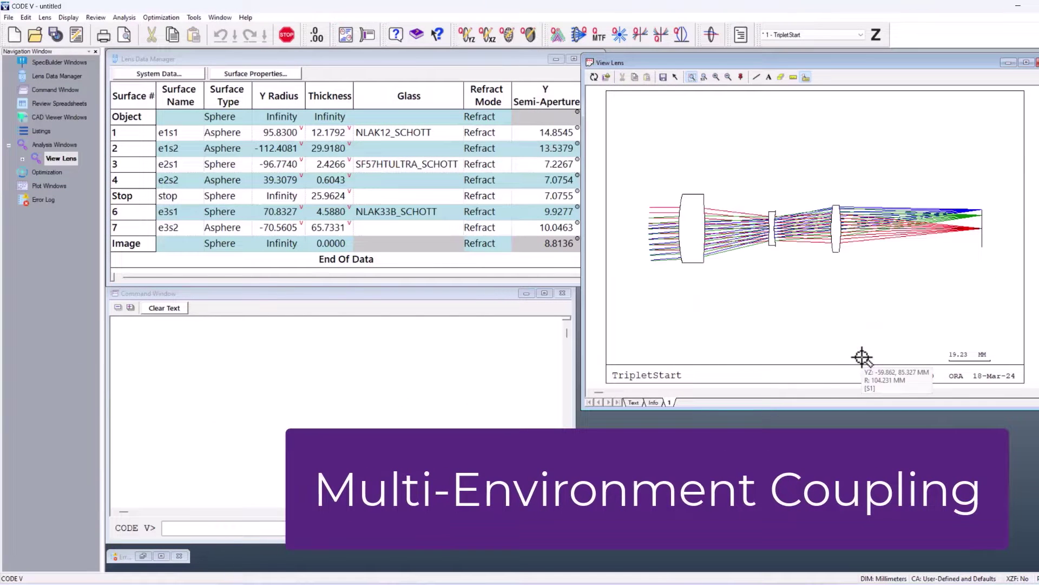
# Bring the TripletStart lens data table to the front beside the layout
pyautogui.click(321, 76)
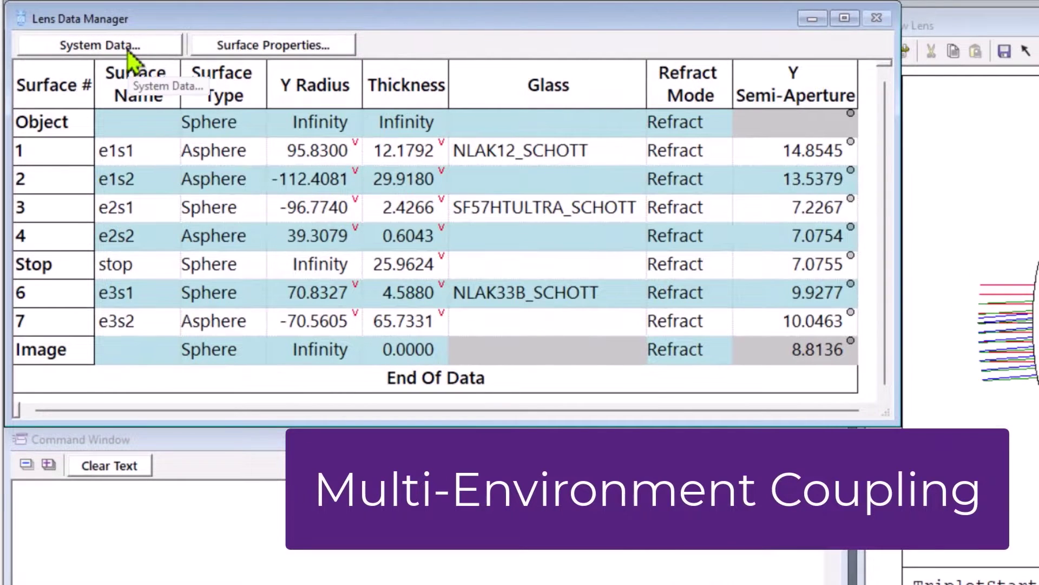
# Add two dependent environments at −80 °C and 120 °C in Multi-Environment Coupling
pyautogui.click(127, 47)
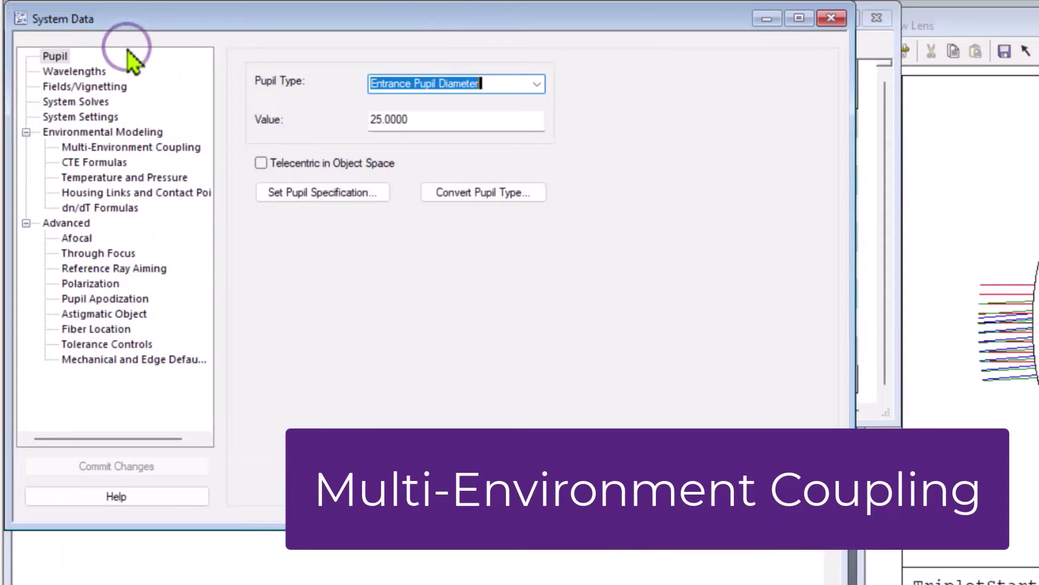
pyautogui.click(113, 135)
pyautogui.click(122, 148)
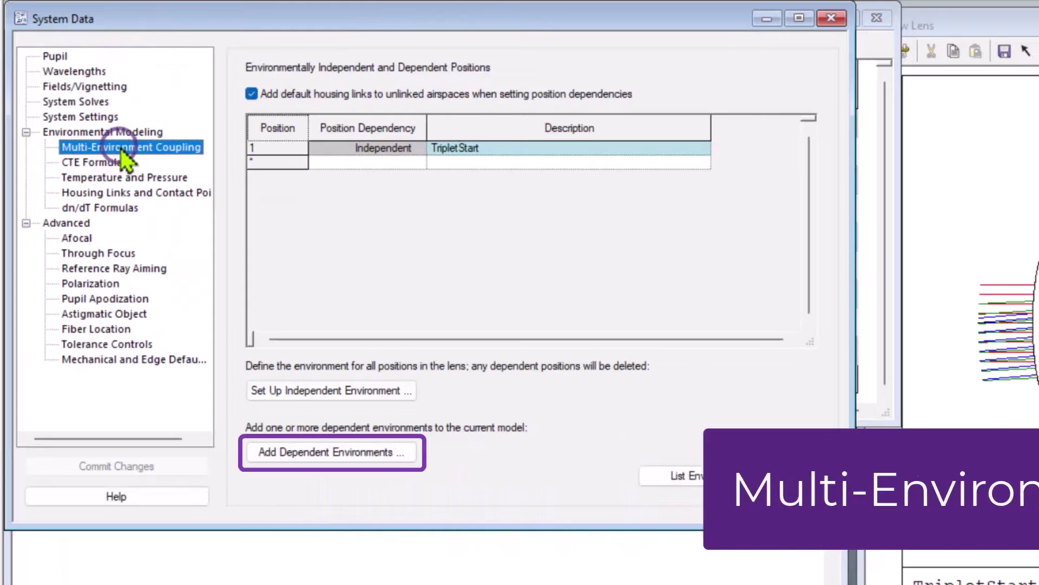
pyautogui.click(338, 455)
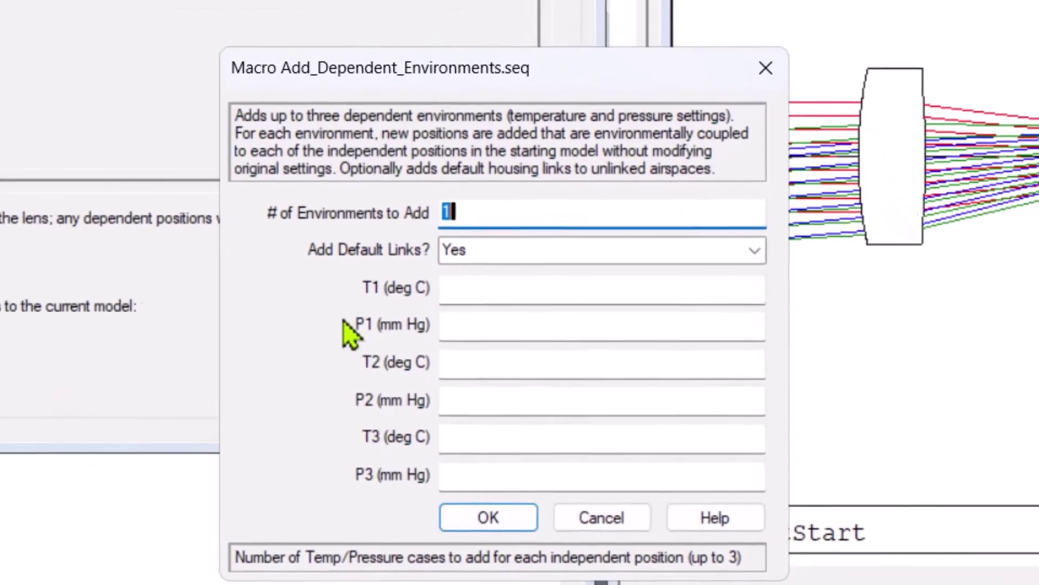
pyautogui.press('BackSpace')
pyautogui.click(429, 272)
pyautogui.write('-80')
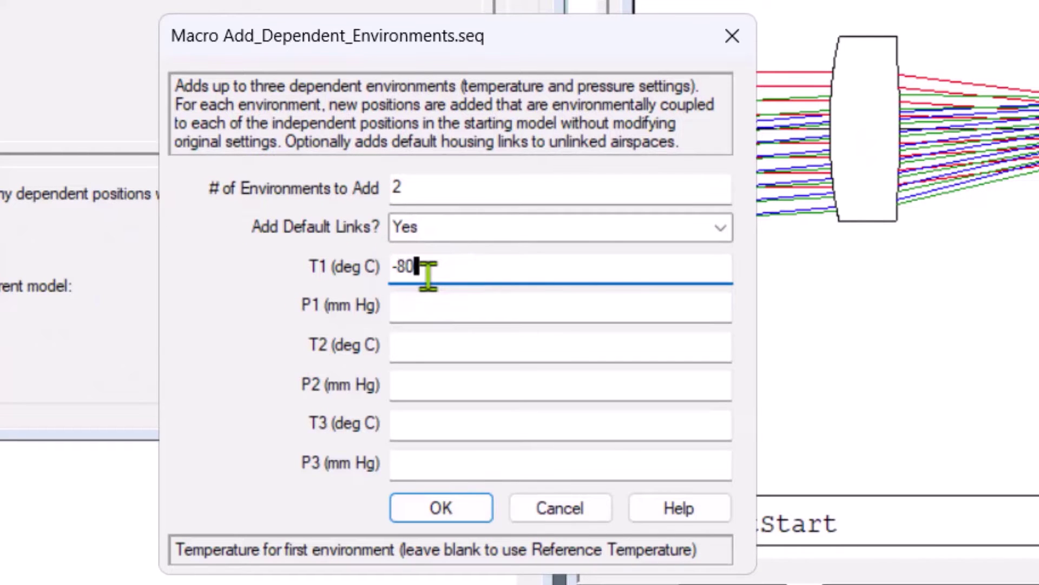
pyautogui.click(441, 340)
pyautogui.write('1')
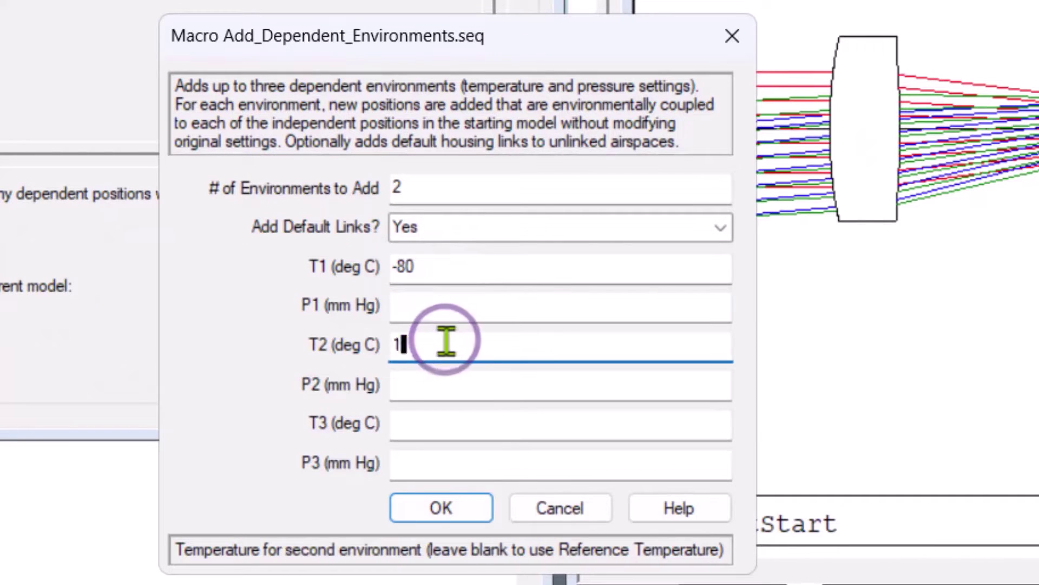
pyautogui.write('20')
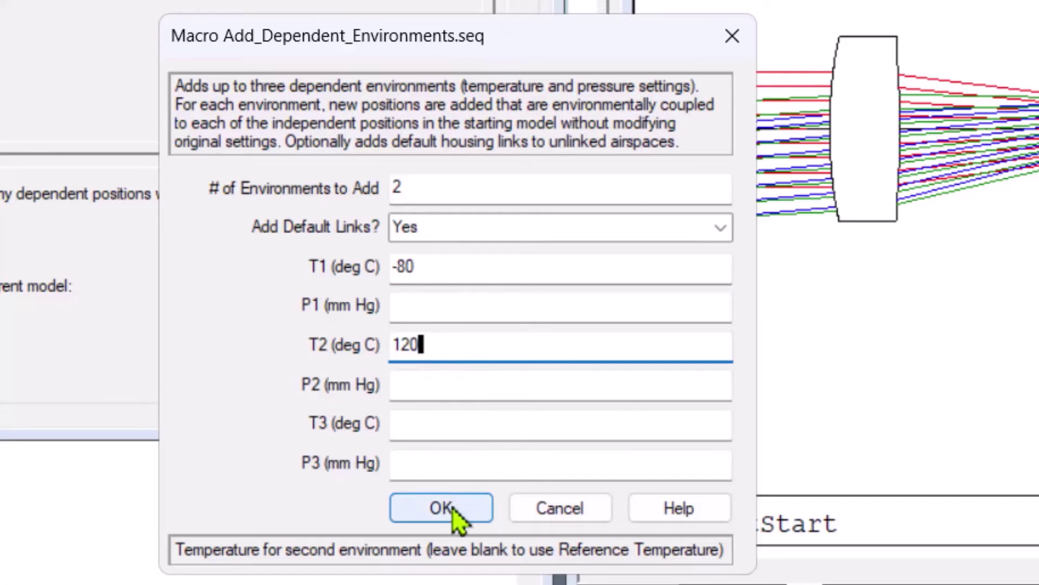
pyautogui.click(452, 508)
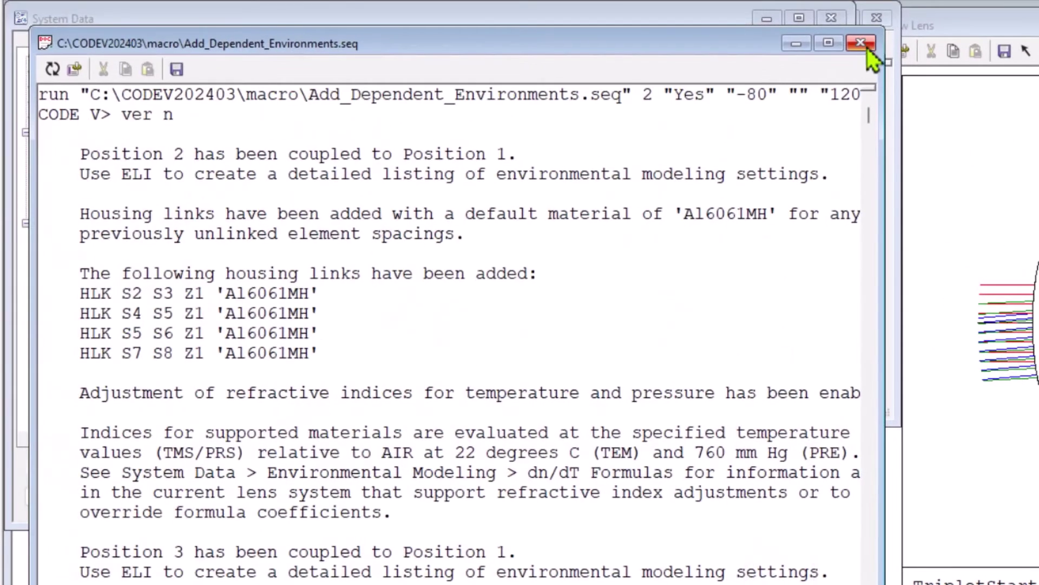
pyautogui.click(861, 43)
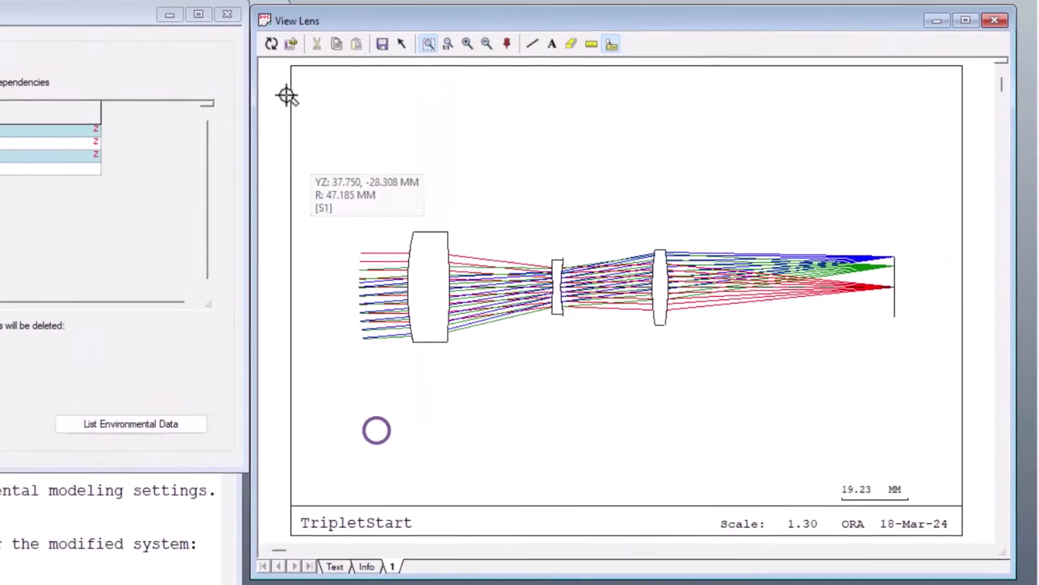
# Redraw the lens layout and view it for positions 1, 2 and 3
pyautogui.click(254, 43)
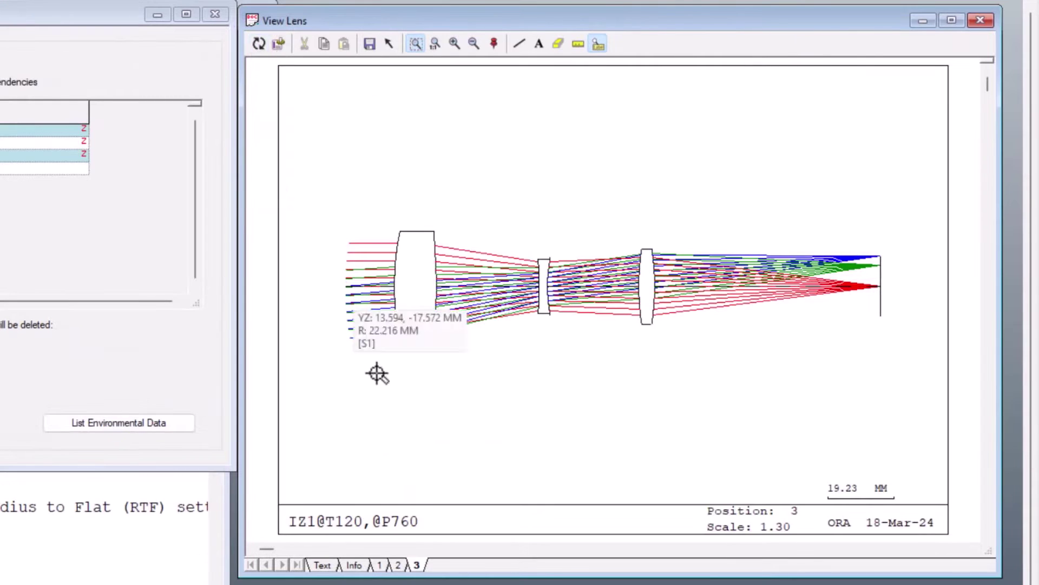
pyautogui.click(379, 565)
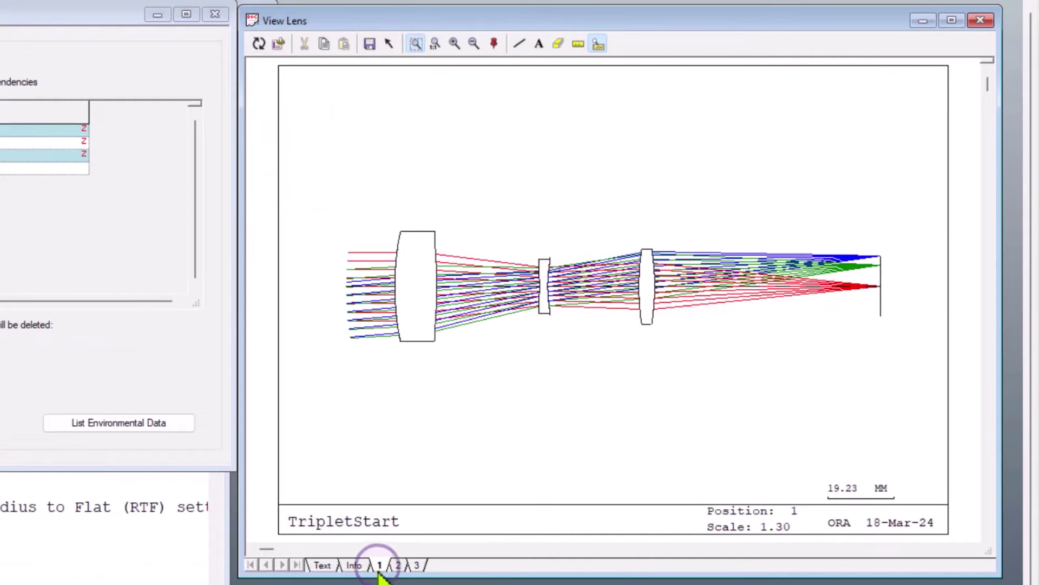
pyautogui.click(398, 566)
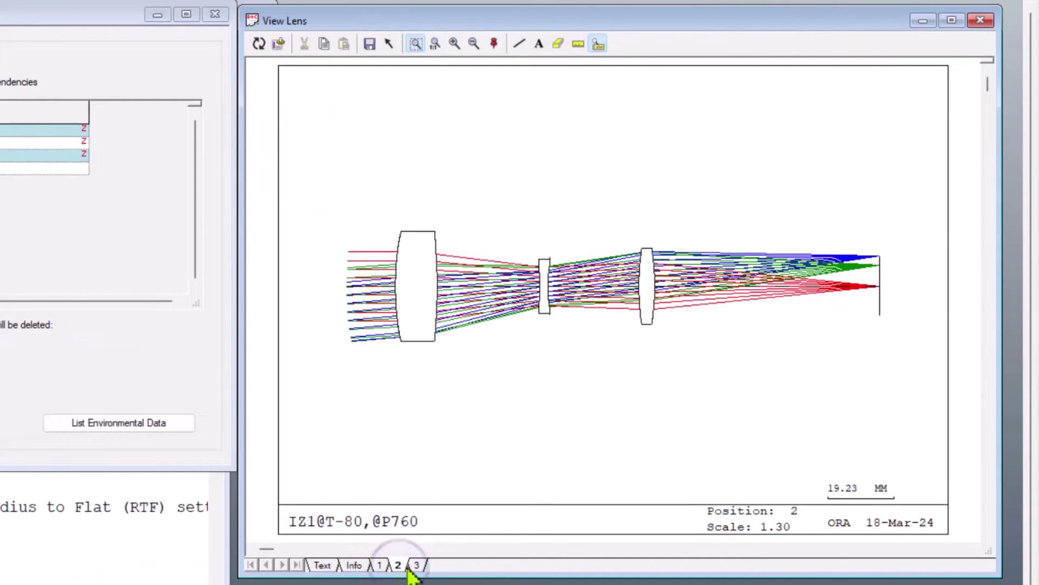
pyautogui.click(418, 566)
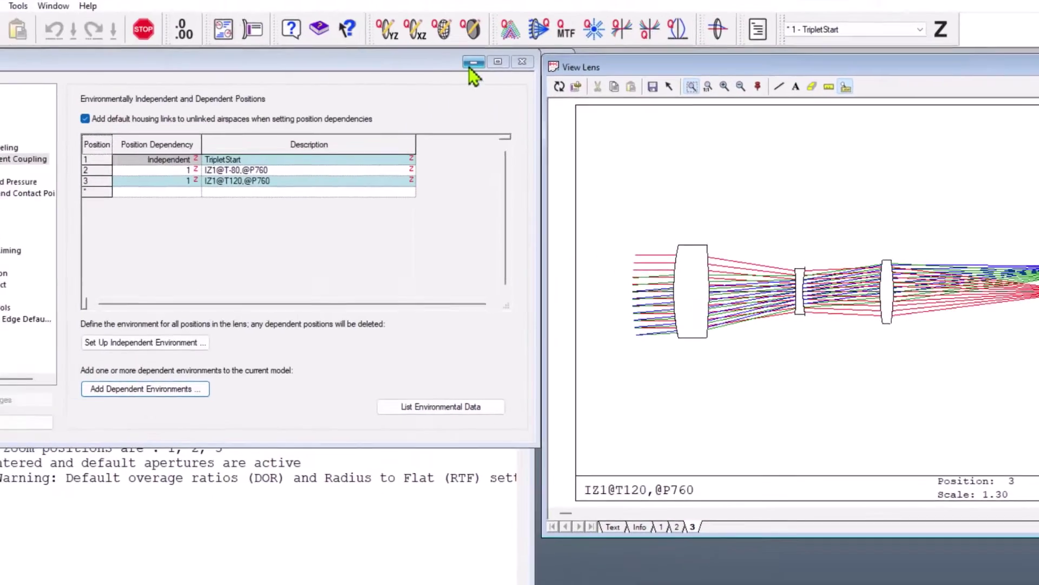
# Review the lens data for the −80 °C and 120 °C positions
pyautogui.click(215, 14)
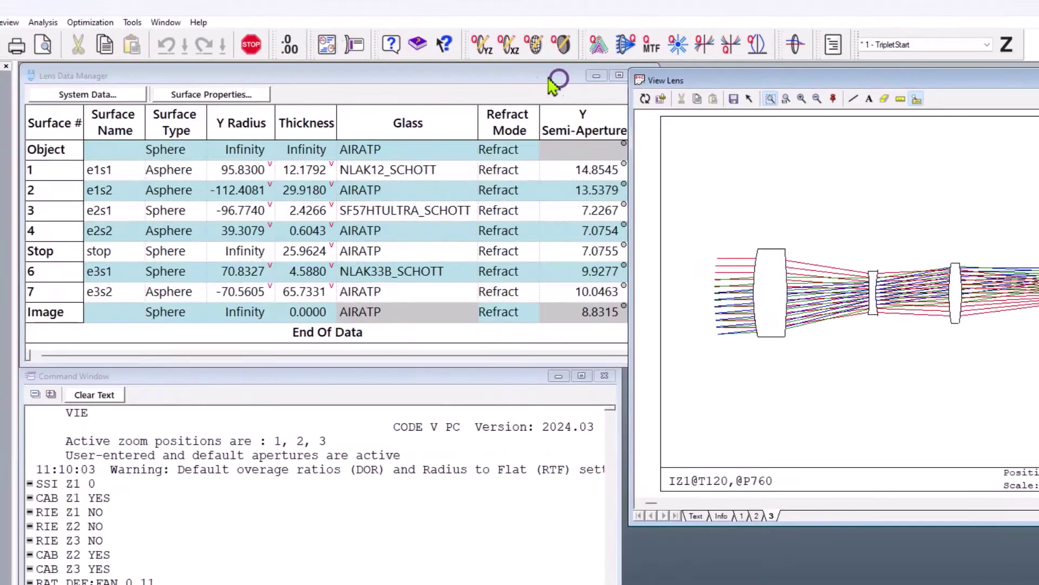
pyautogui.click(987, 45)
pyautogui.click(981, 66)
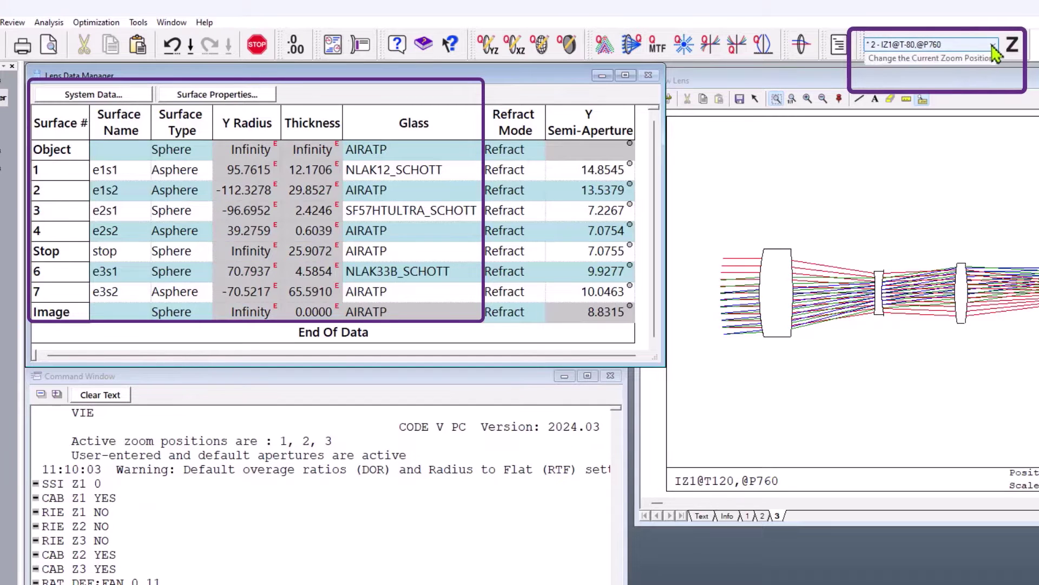
pyautogui.click(993, 45)
pyautogui.click(976, 76)
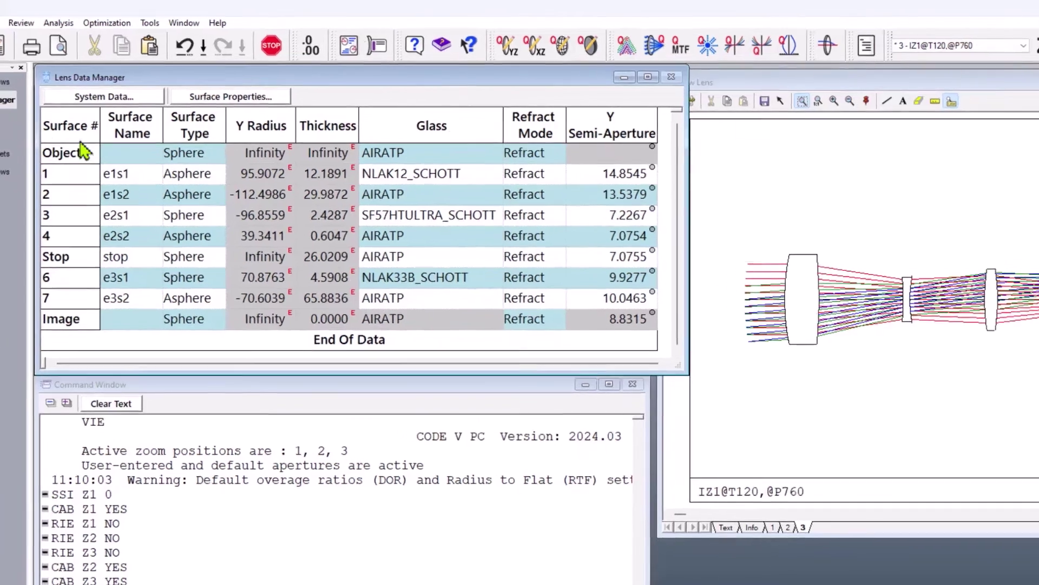
pyautogui.click(99, 163)
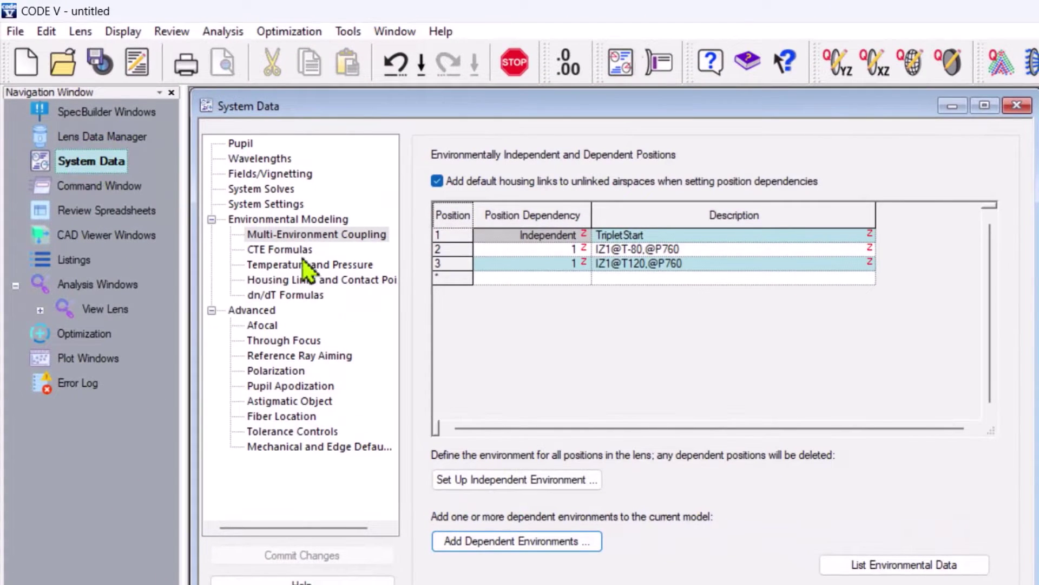
# Check surface 7's temperatures across the three positions in the Zoom Editor
pyautogui.click(328, 266)
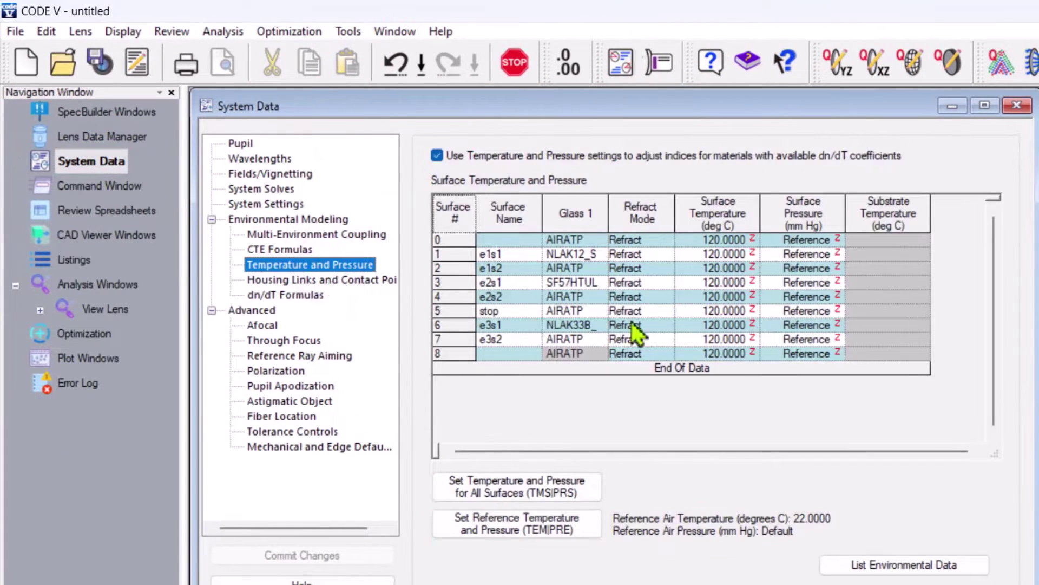
pyautogui.click(743, 341)
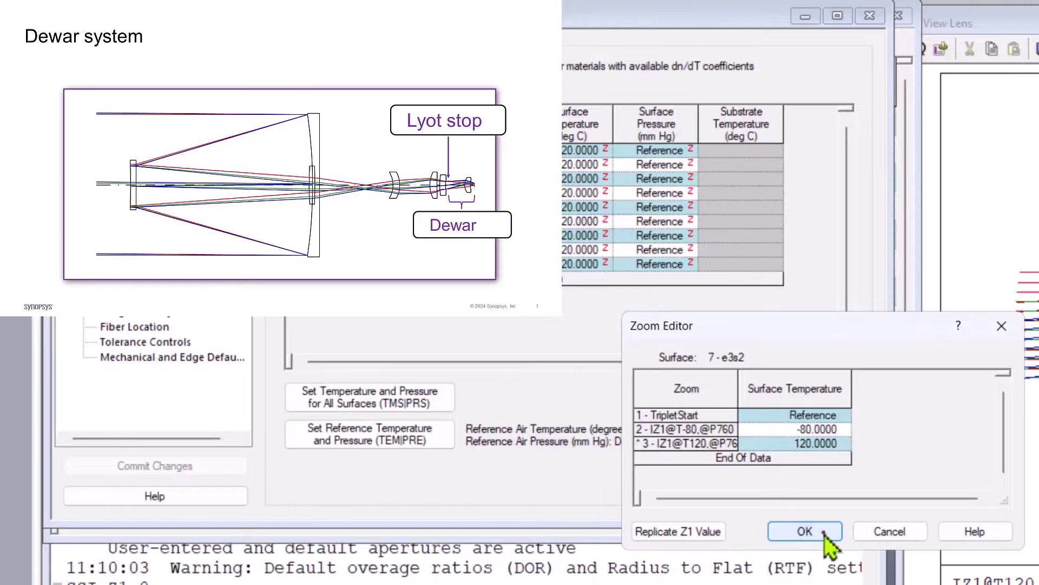
pyautogui.click(824, 532)
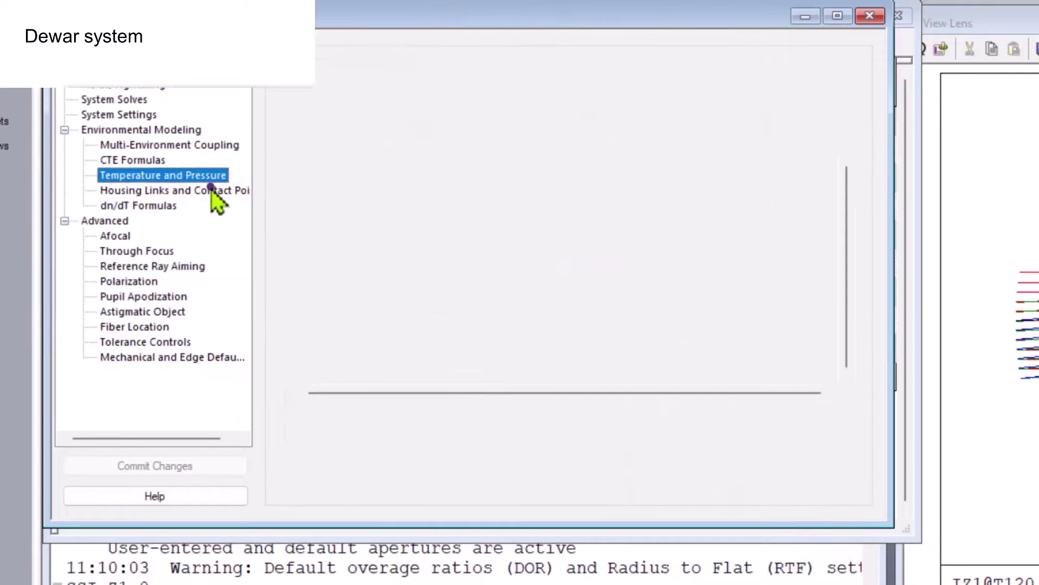
pyautogui.click(213, 190)
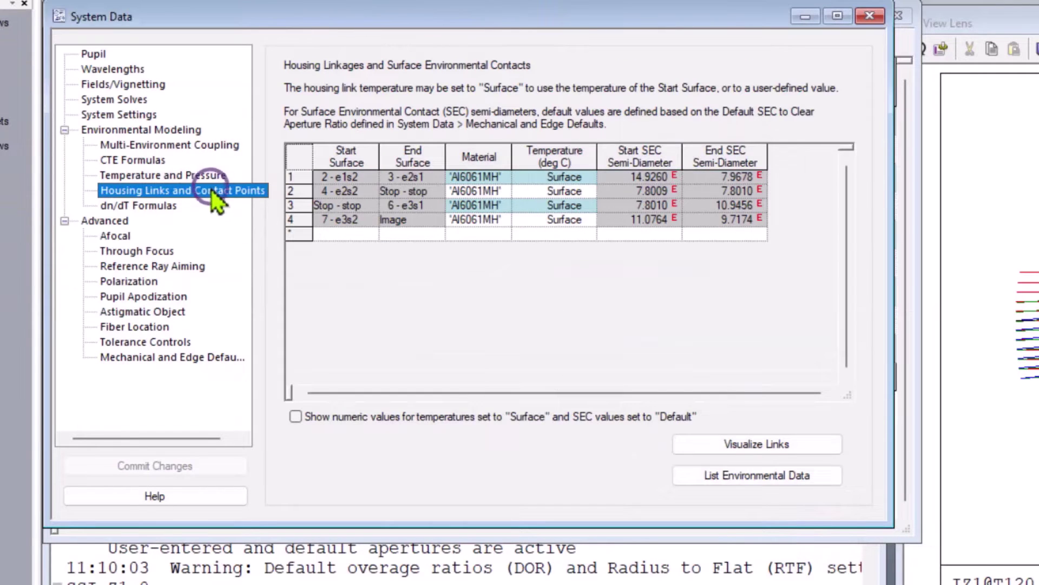
# Set the fourth housing link's temperature to follow its surface temperature
pyautogui.click(568, 226)
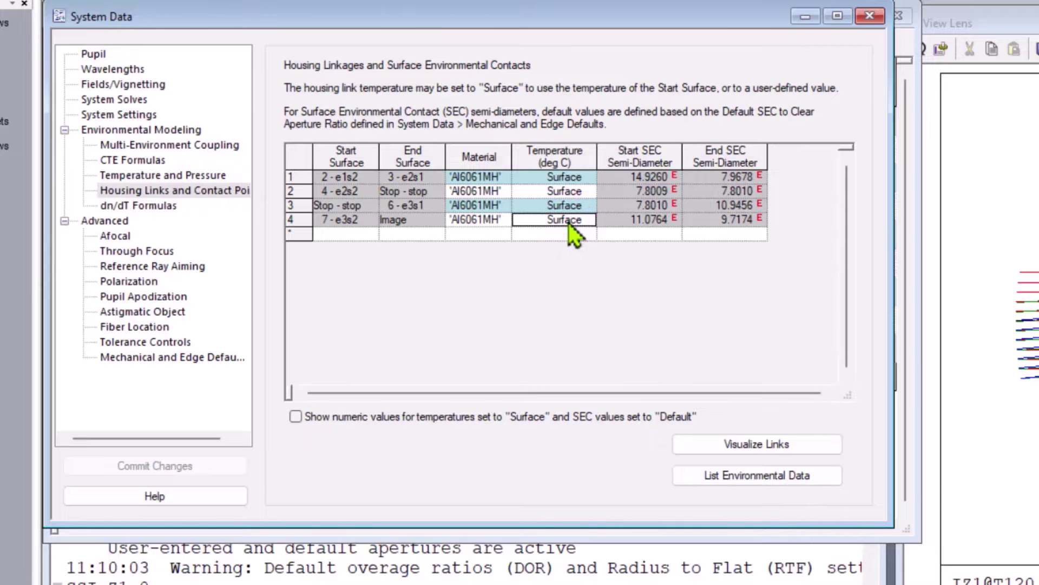
pyautogui.click(571, 223)
pyautogui.write('120')
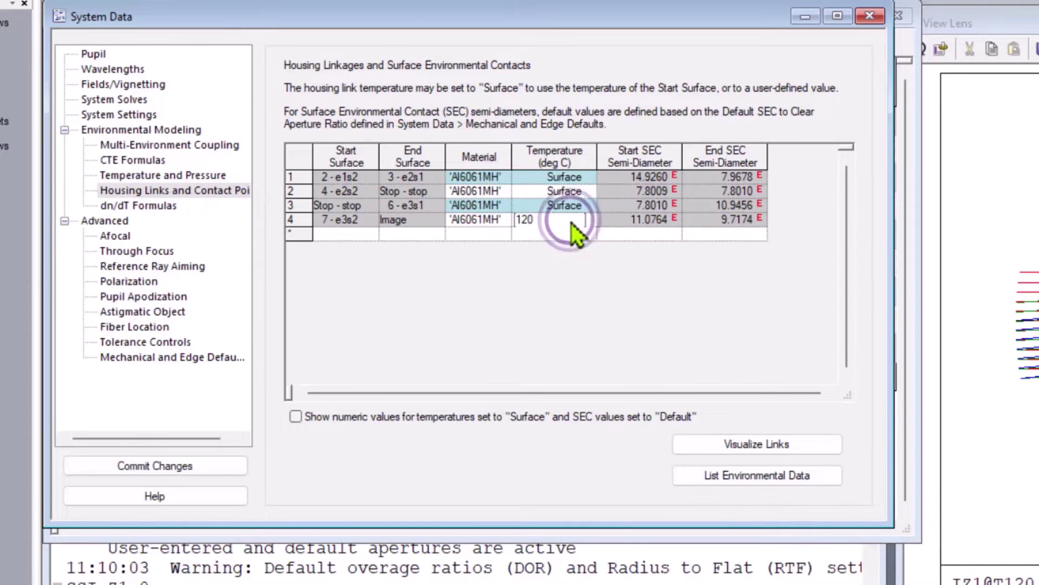
pyautogui.write('1')
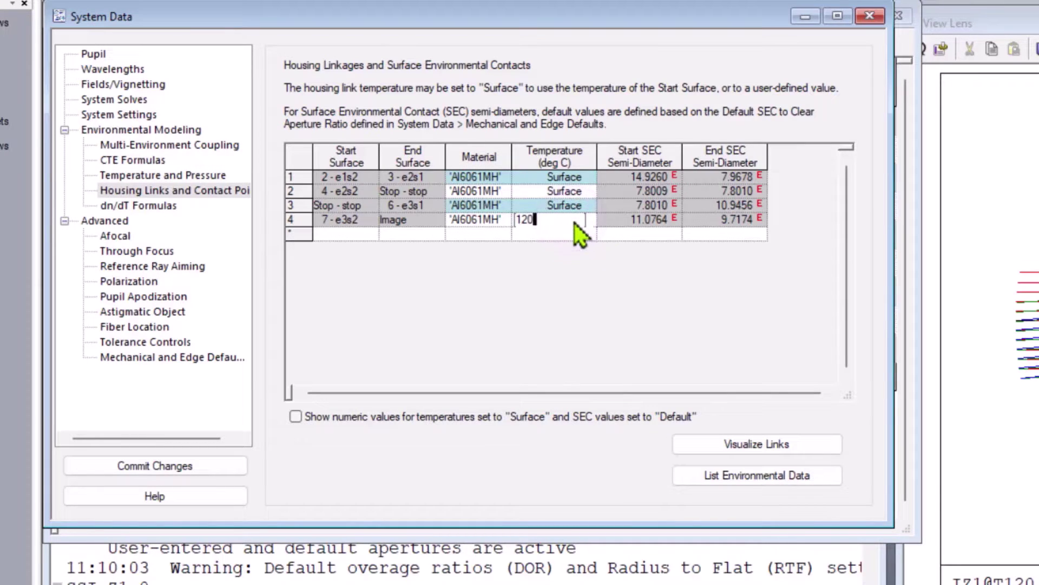
pyautogui.click(573, 268)
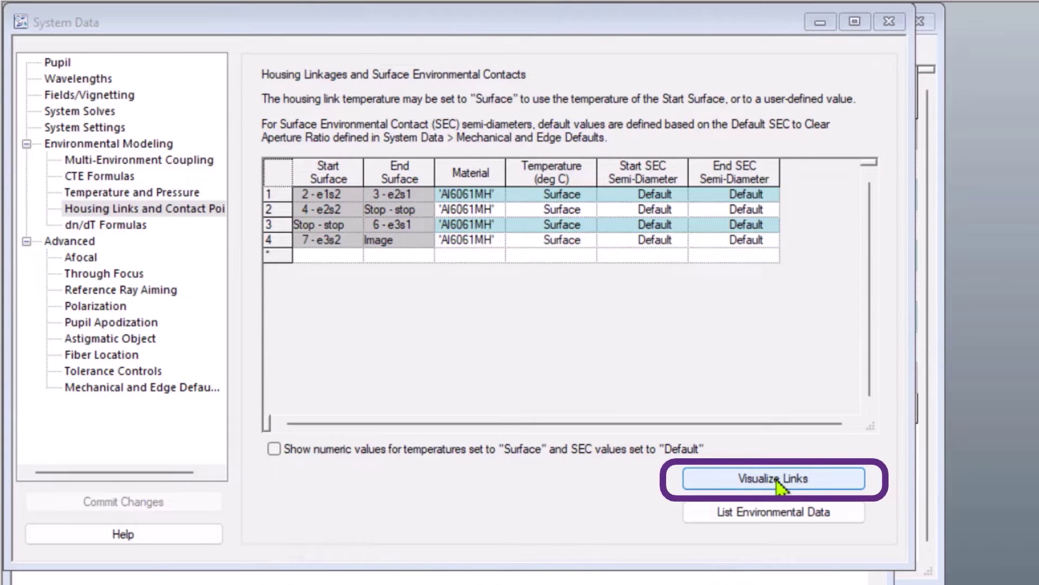
pyautogui.click(776, 481)
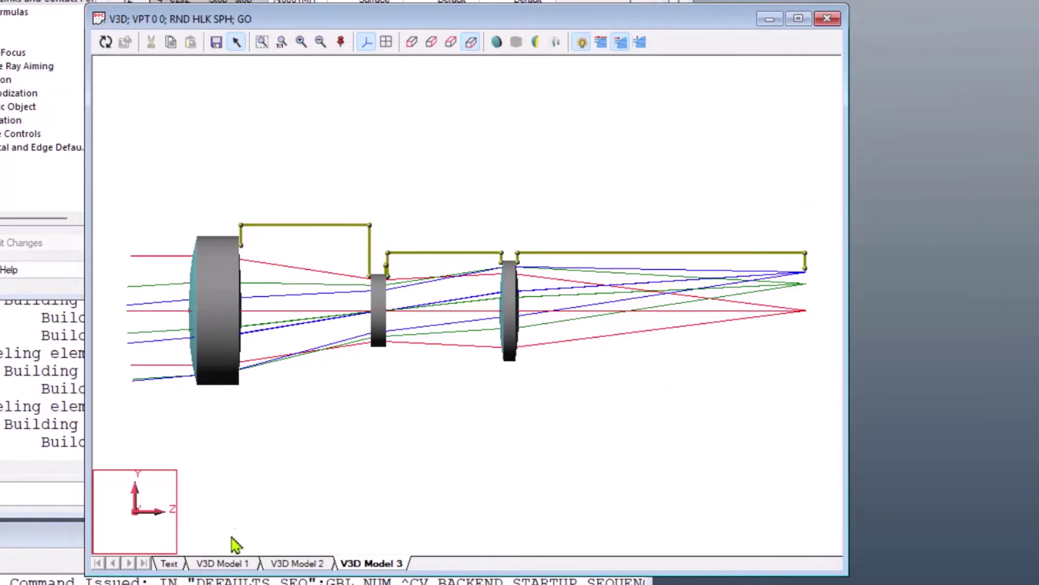
# Switch to the V3D Model 1 view of the housing links
pyautogui.click(231, 568)
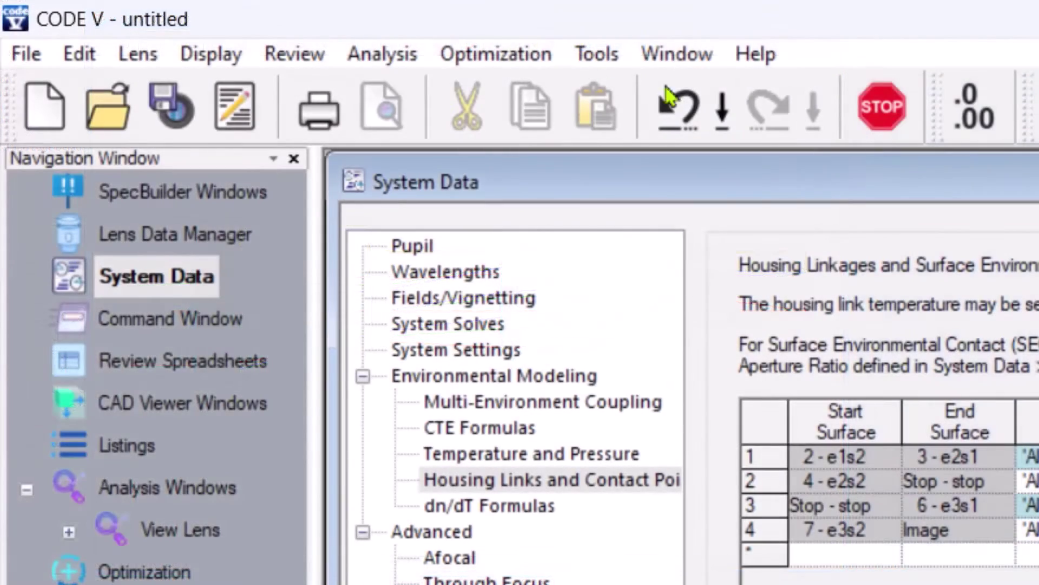
pyautogui.click(508, 53)
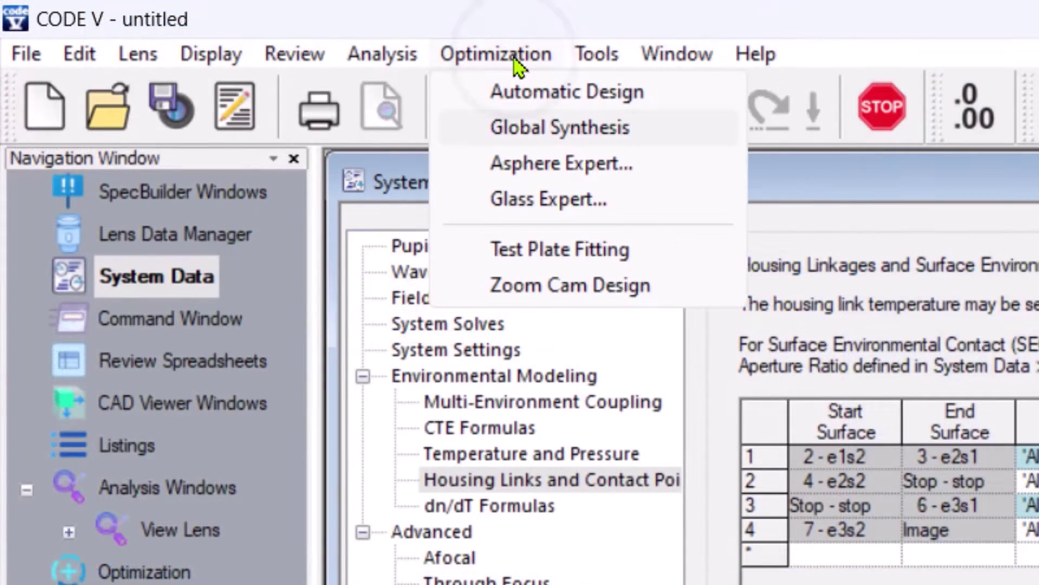
# Run Glass Expert using the Triplet-UserInputs inputs file
pyautogui.click(549, 197)
pyautogui.write('Triplet-UserInput')
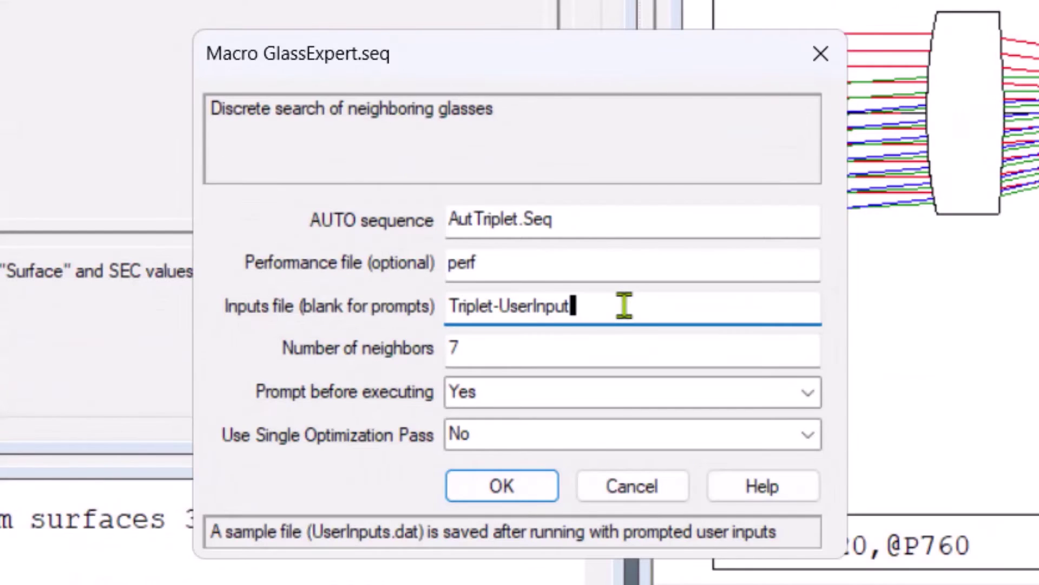
pyautogui.write('s')
pyautogui.click(550, 480)
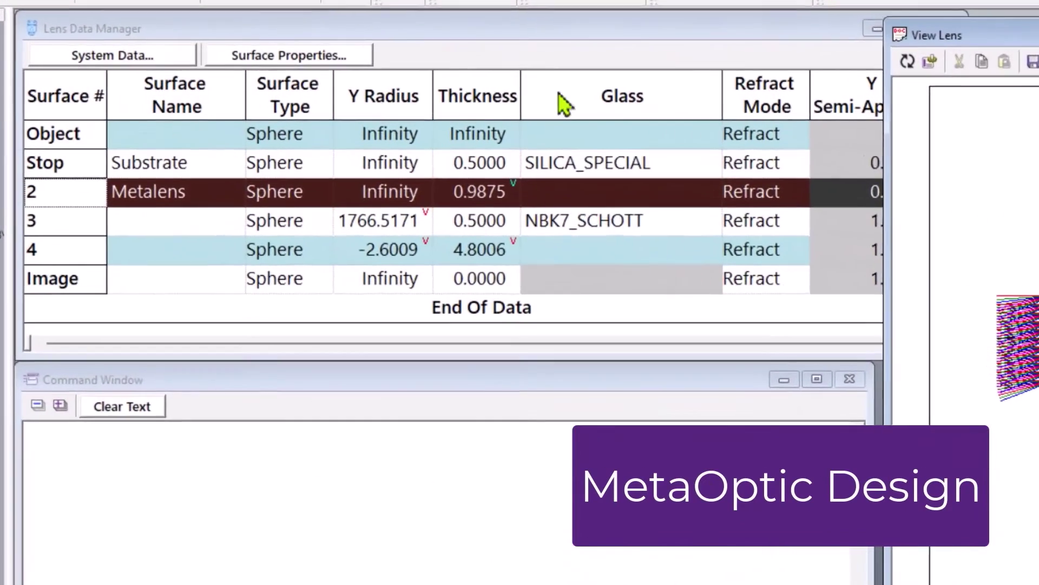
# Make the Metalens surface's diffractive type Meta Optic
pyautogui.click(522, 46)
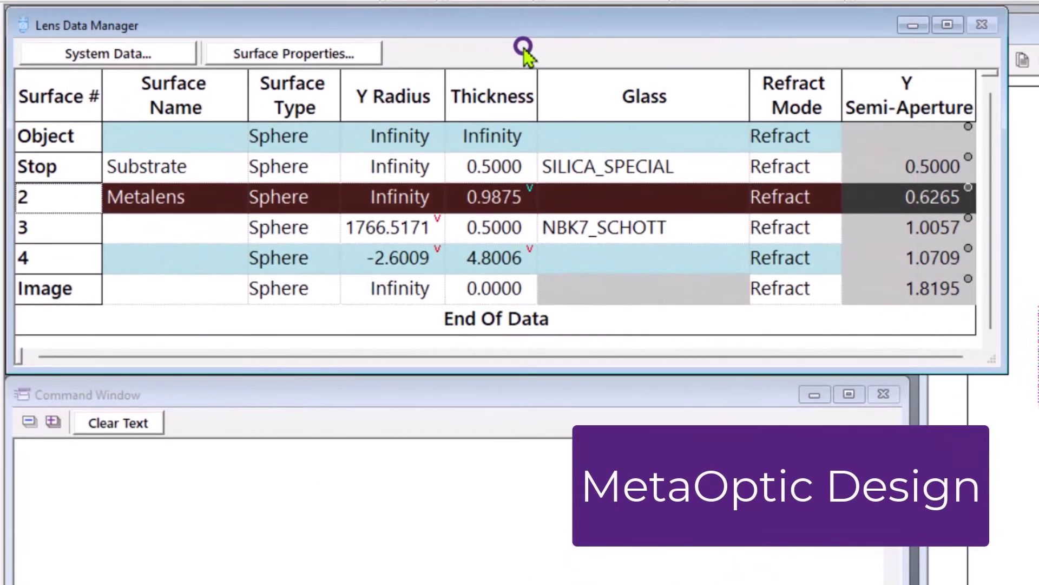
pyautogui.click(67, 200)
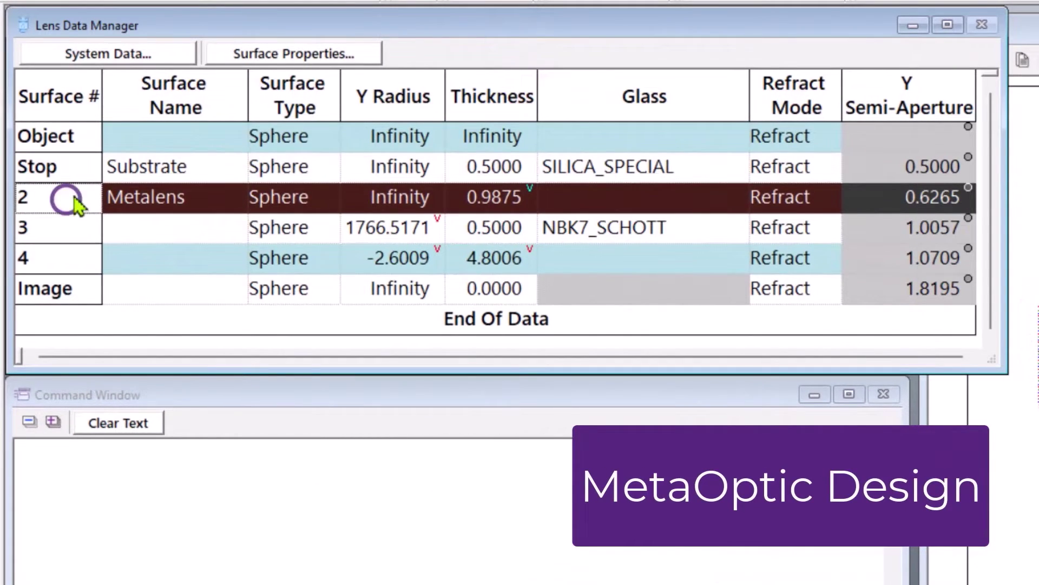
pyautogui.click(273, 50)
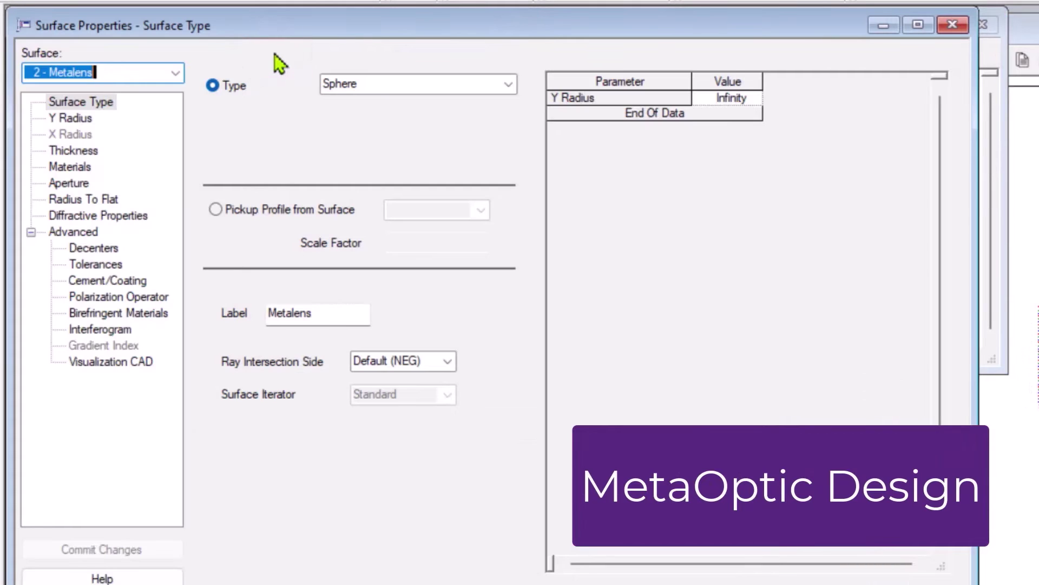
pyautogui.click(147, 215)
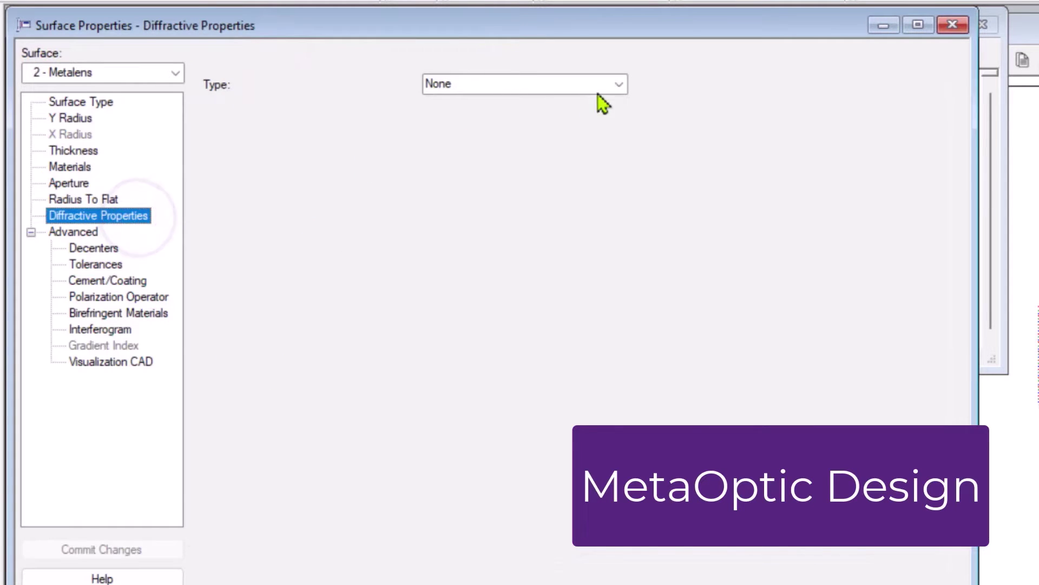
pyautogui.click(618, 85)
pyautogui.click(580, 155)
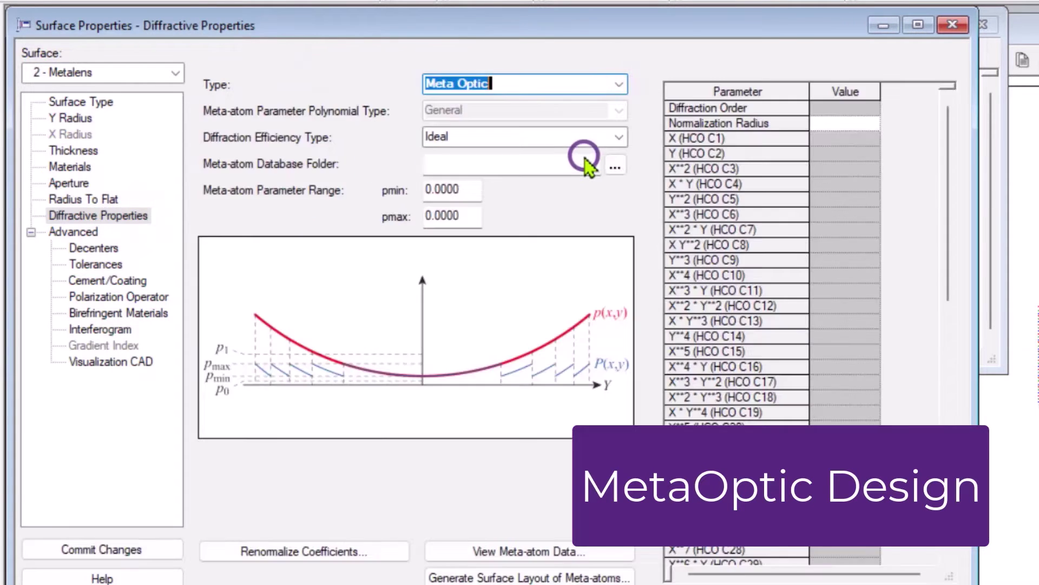
pyautogui.click(171, 552)
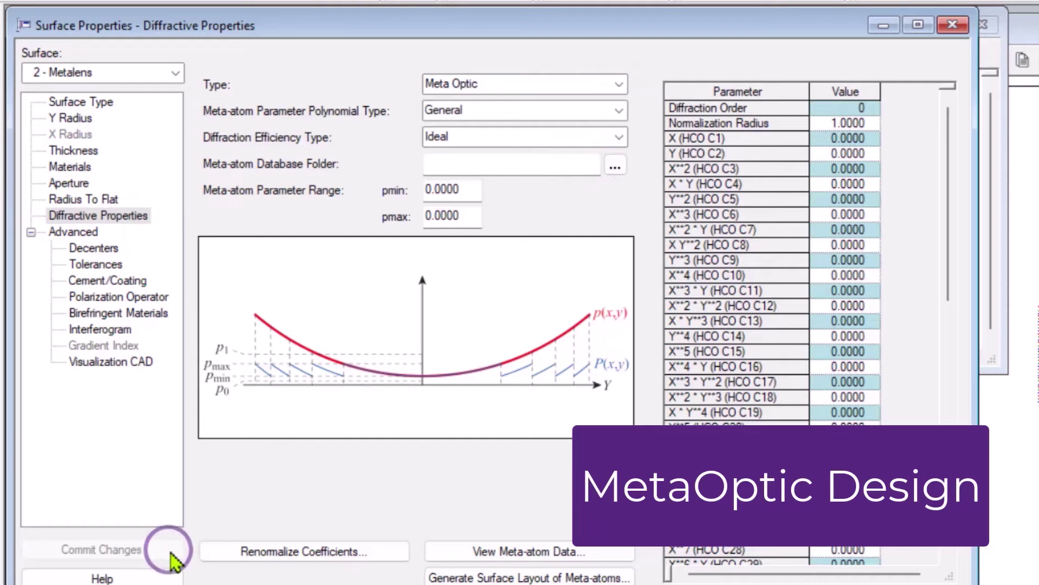
# Use a rotationally symmetric phase, diffraction order 1, and vary R2–R6
pyautogui.click(619, 111)
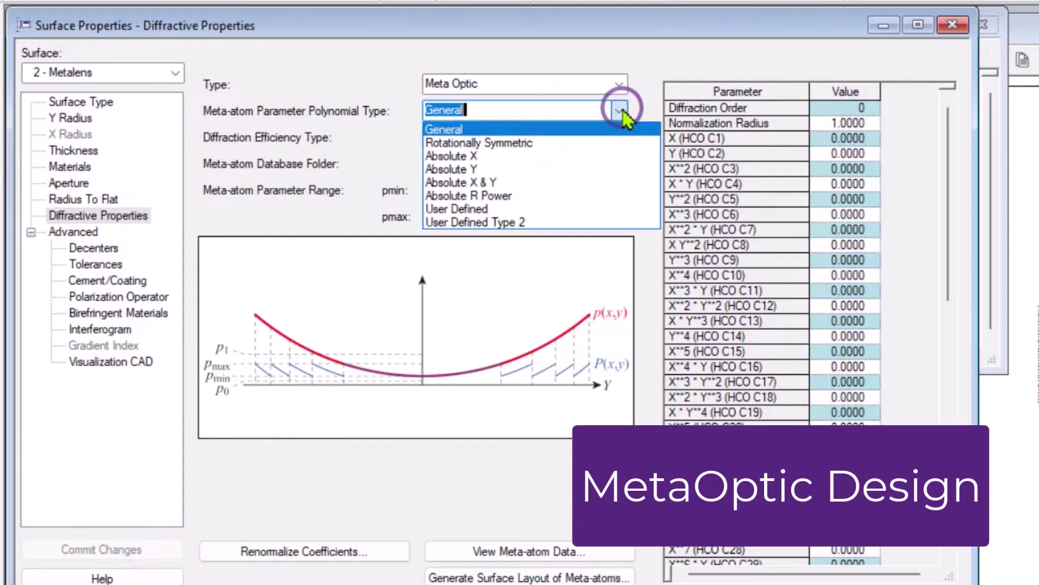
pyautogui.click(625, 142)
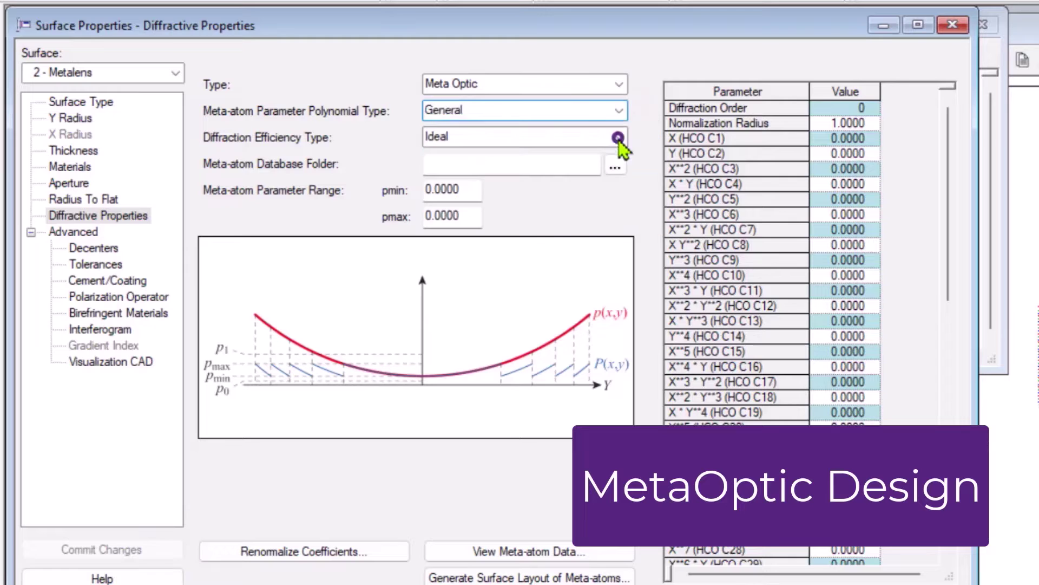
pyautogui.click(166, 555)
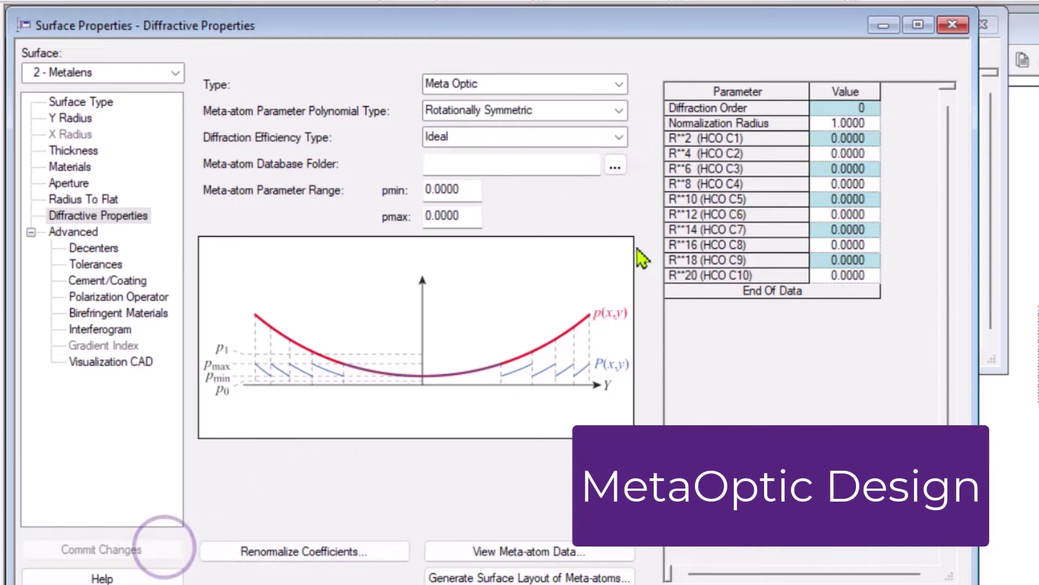
pyautogui.click(857, 107)
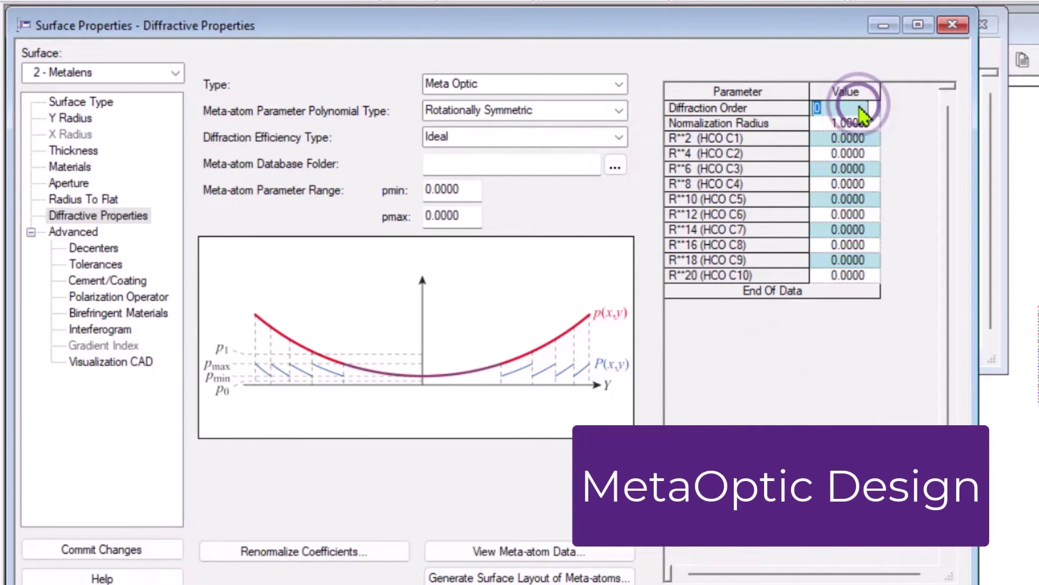
pyautogui.write('1')
pyautogui.press('Return')
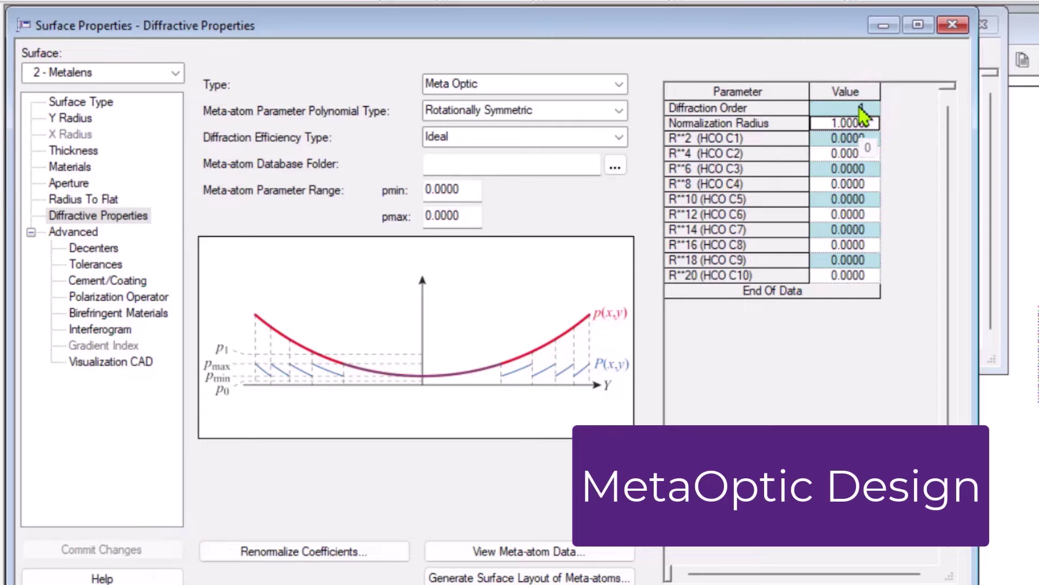
pyautogui.moveTo(845, 140); pyautogui.dragTo(859, 169)
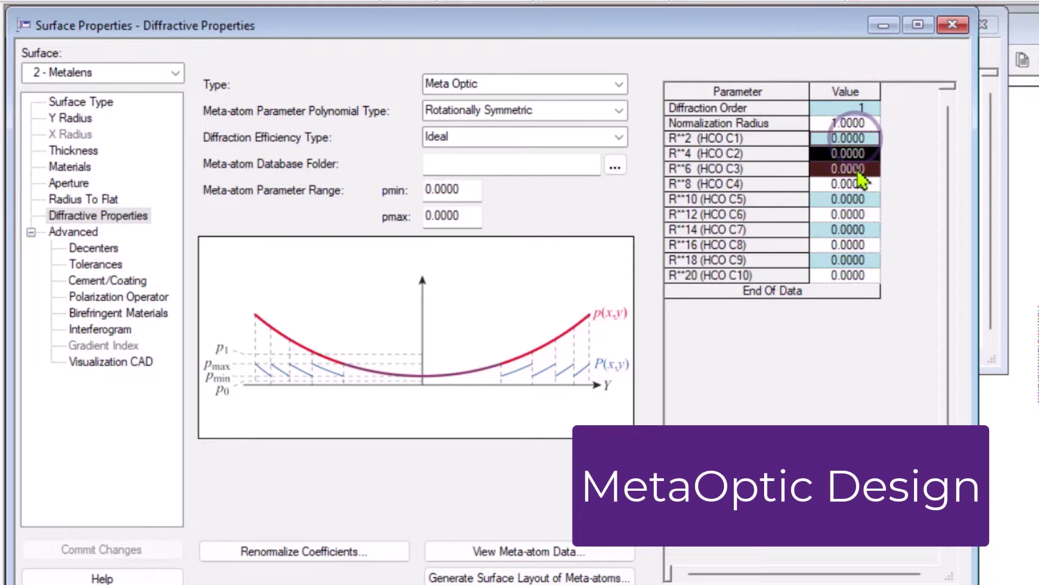
pyautogui.rightClick(858, 170)
pyautogui.click(921, 236)
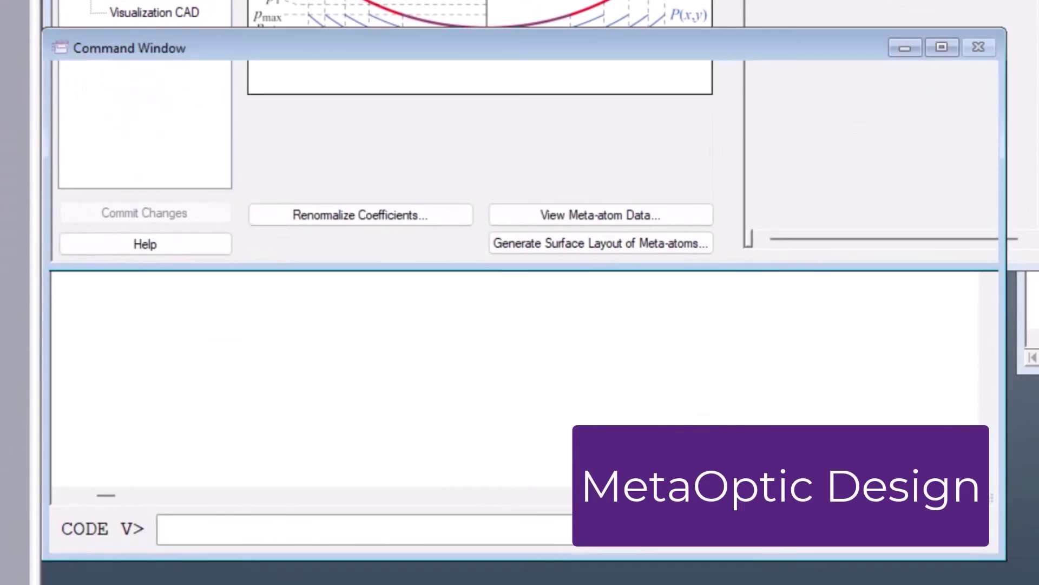
# Run the aut;go optimization and redraw the lens plot
pyautogui.click(583, 528)
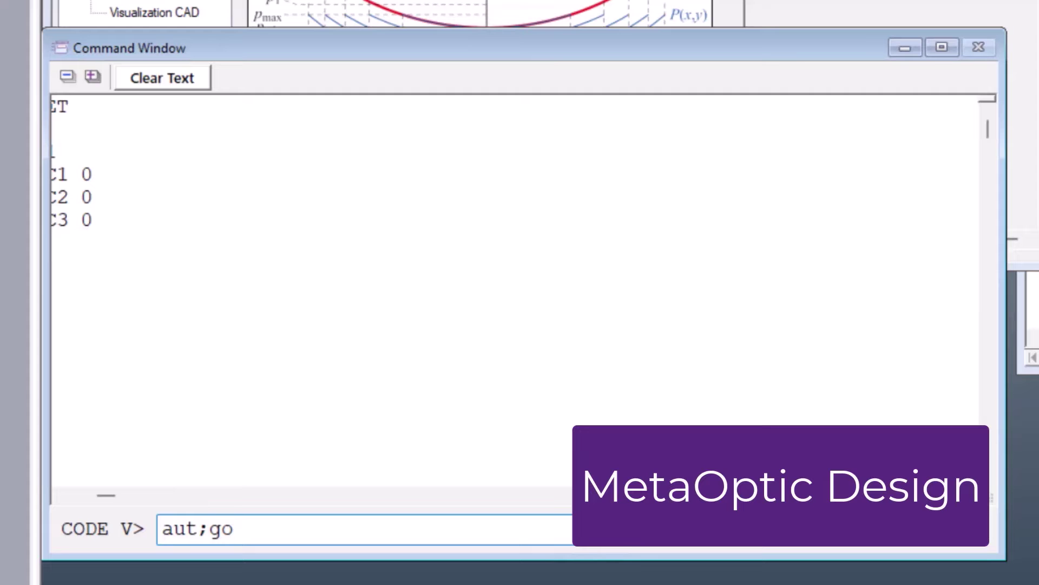
pyautogui.moveTo(105, 494); pyautogui.dragTo(77, 497)
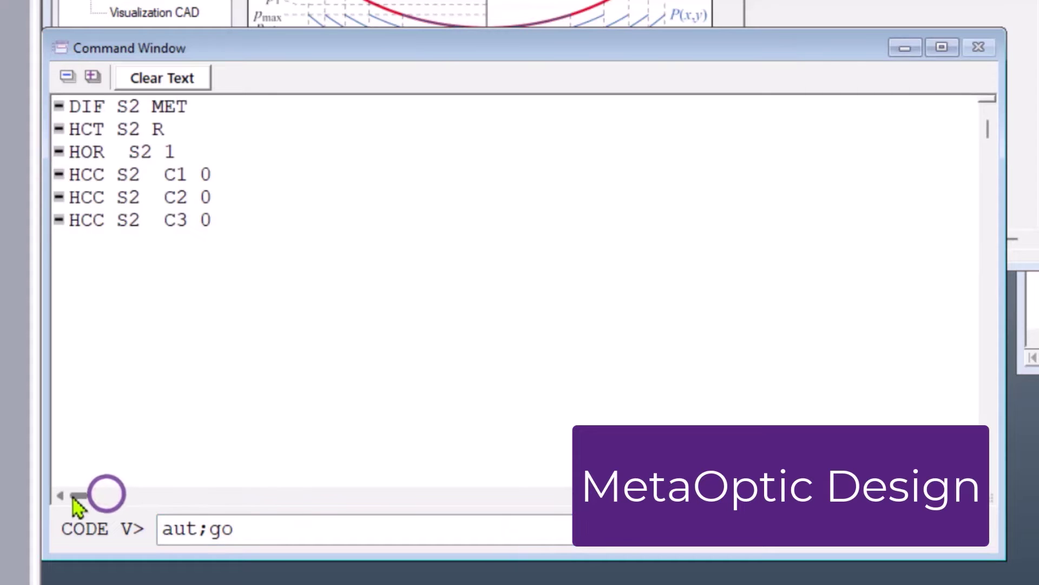
pyautogui.click(277, 532)
pyautogui.press('Return')
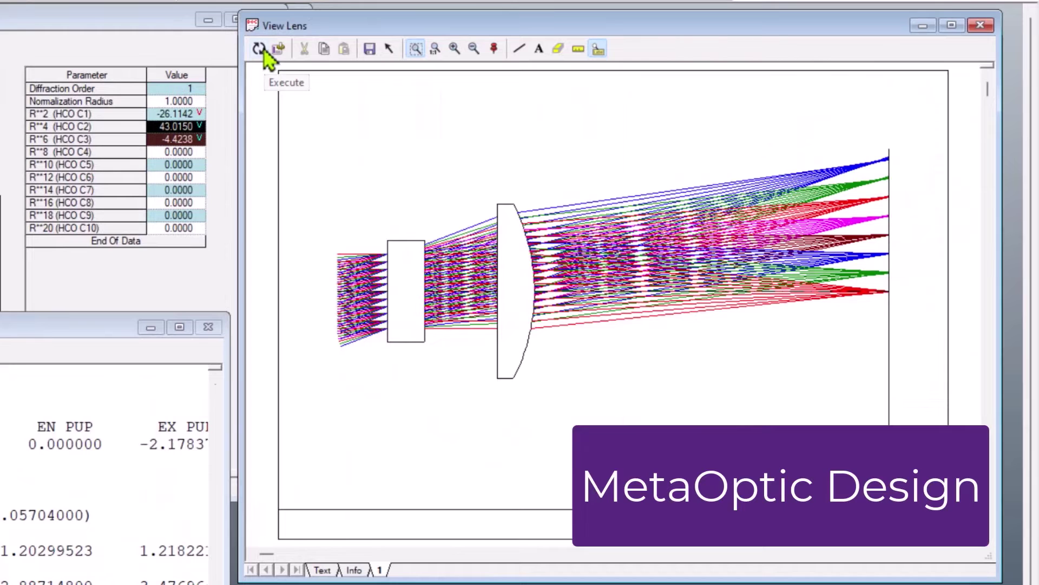
pyautogui.click(262, 49)
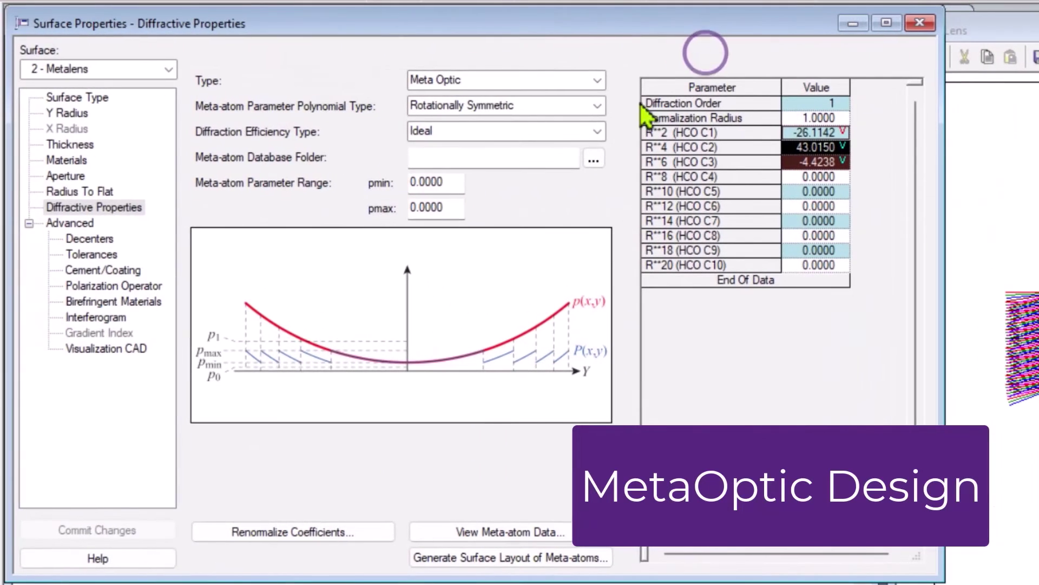
# Set Transfer Function efficiency with the GaN_hex_nanolib_3WL_full_bsdf_data database
pyautogui.click(600, 133)
pyautogui.click(572, 160)
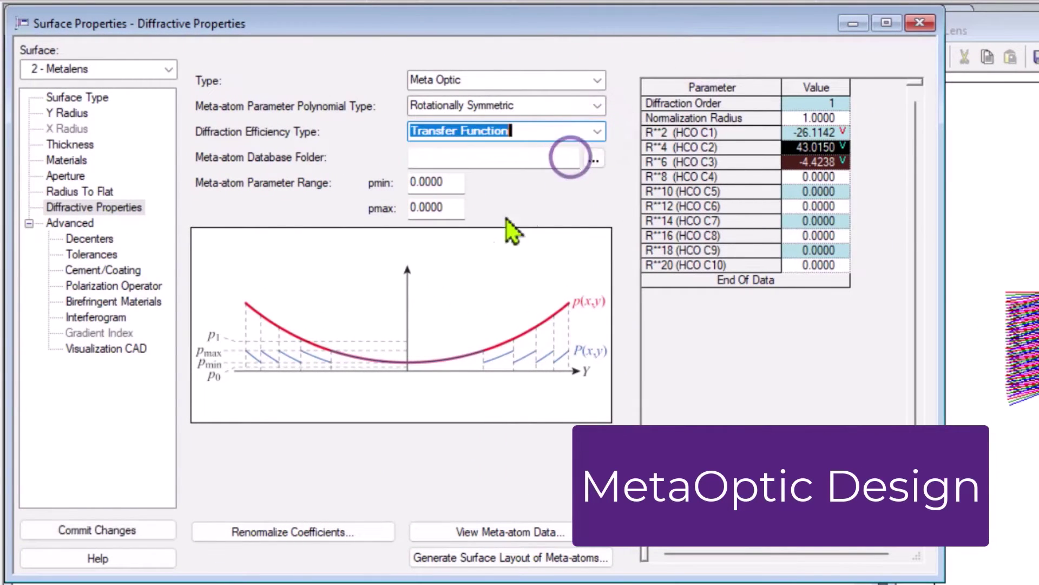
pyautogui.click(154, 532)
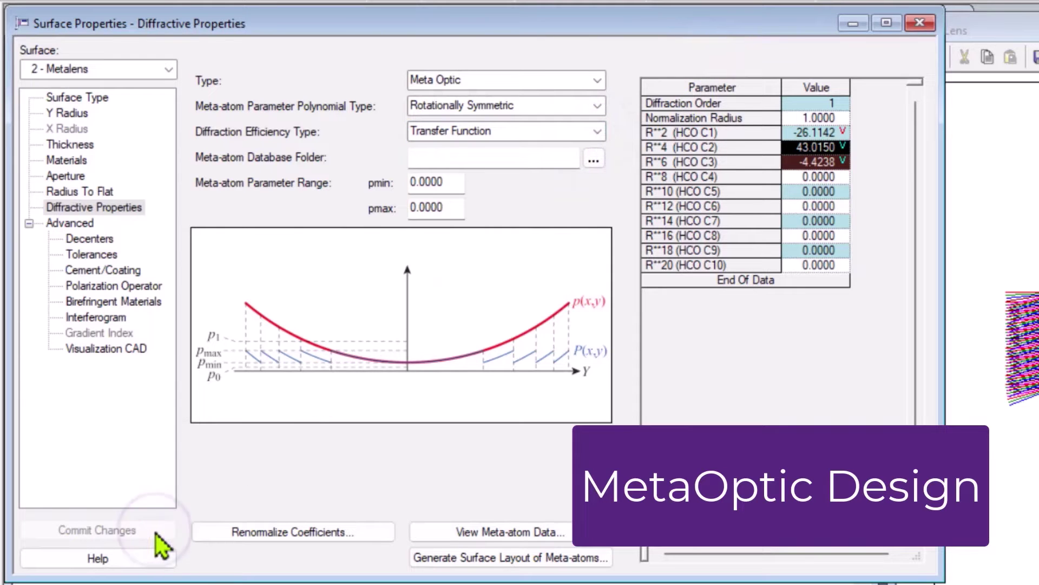
pyautogui.click(594, 160)
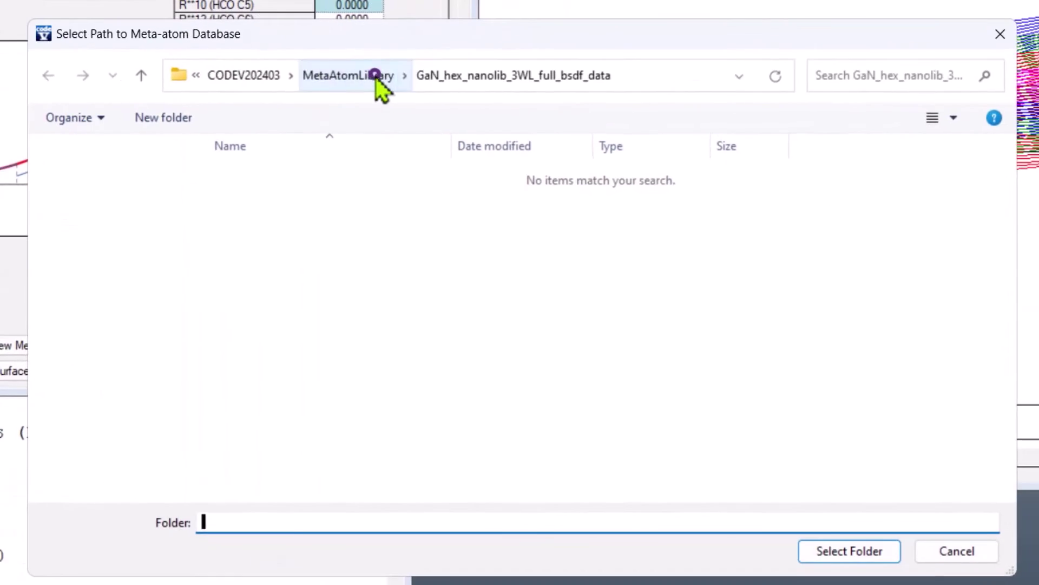
pyautogui.click(378, 78)
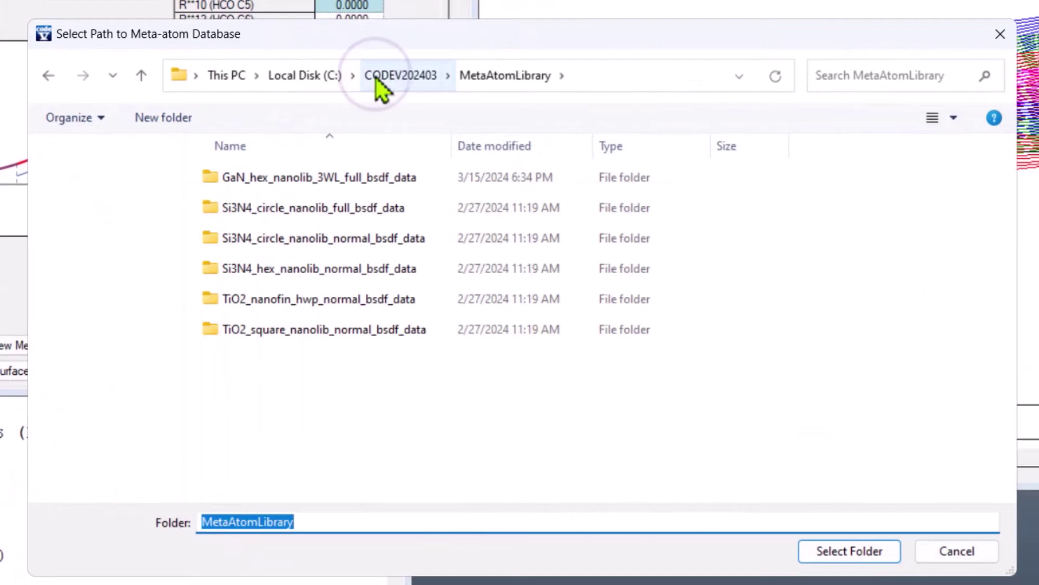
pyautogui.click(325, 184)
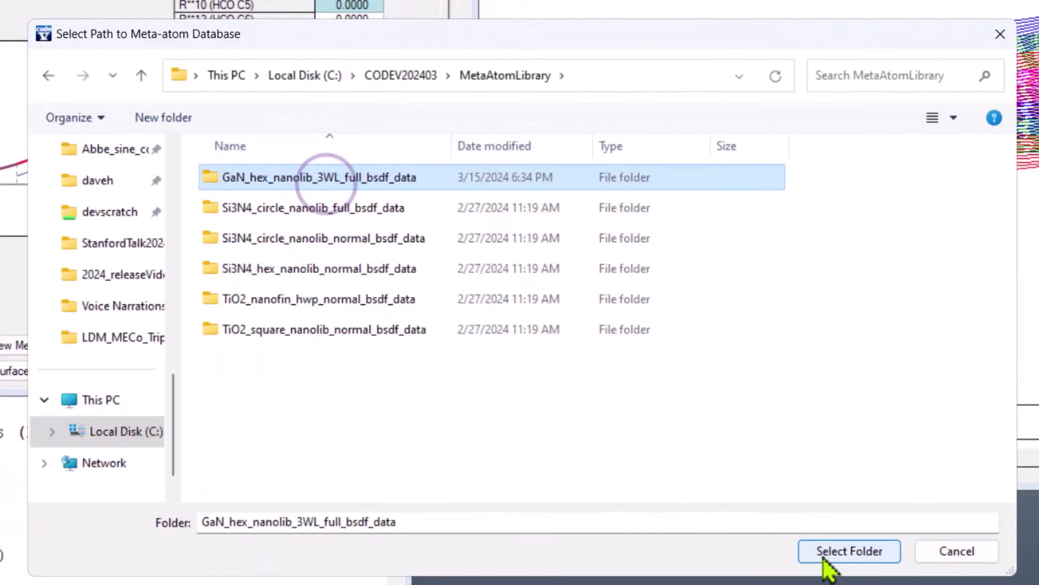
pyautogui.click(824, 554)
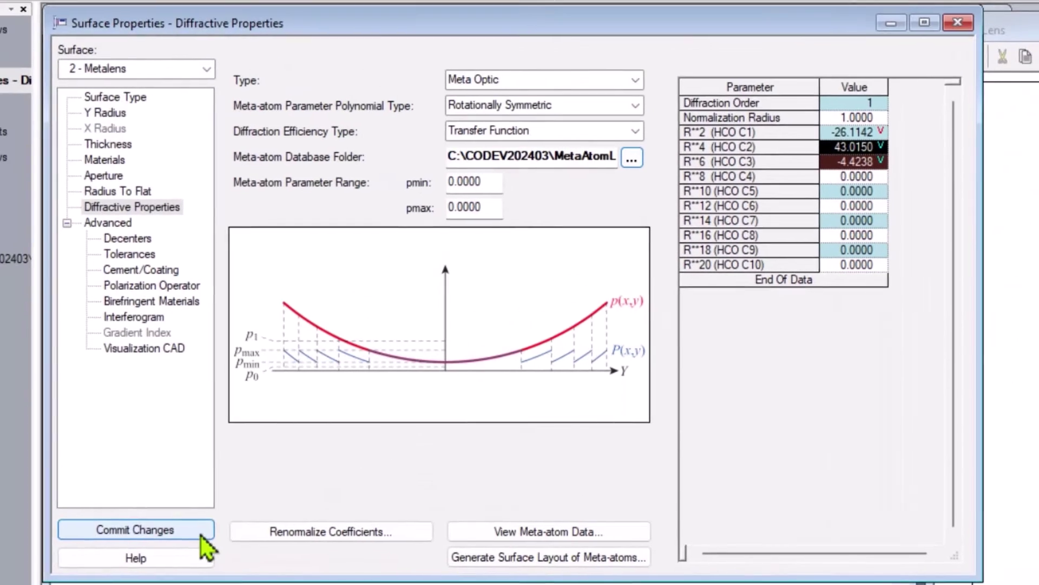
pyautogui.click(202, 533)
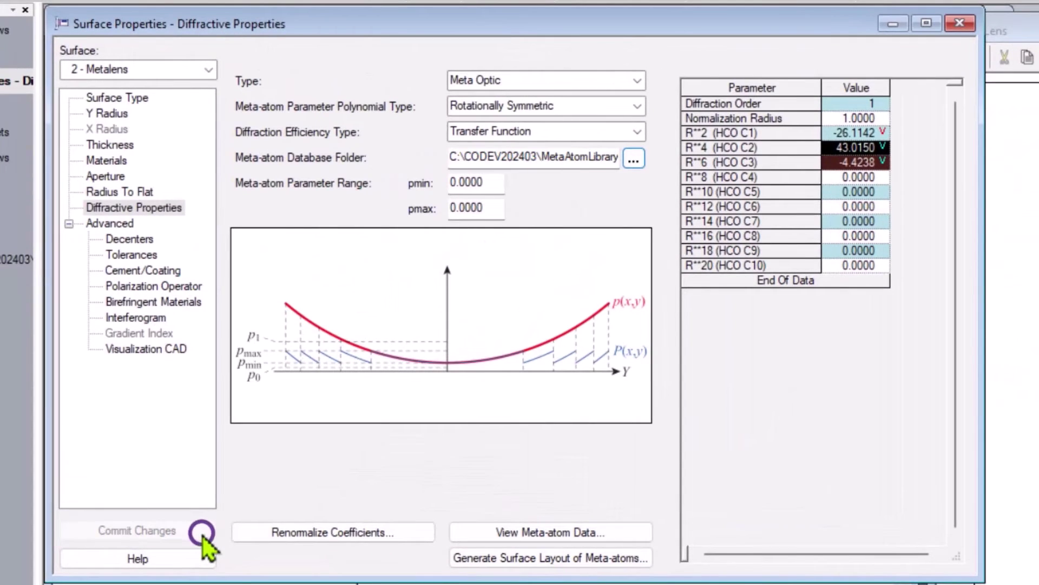
# Set the meta-atom parameter range to pmin 0.1 and pmax 0.9
pyautogui.doubleClick(486, 183)
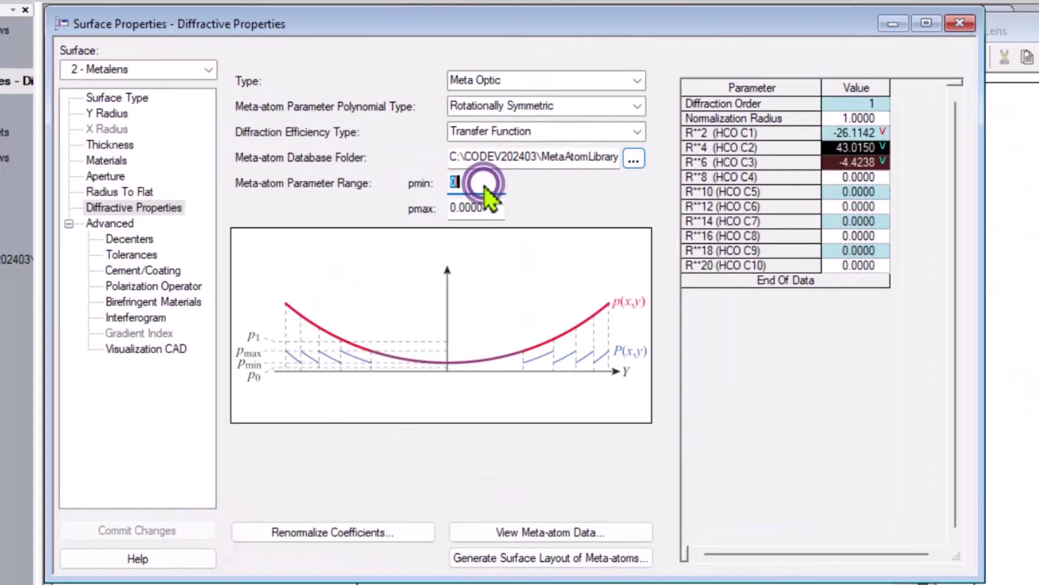
pyautogui.write('0.1')
pyautogui.press('Return')
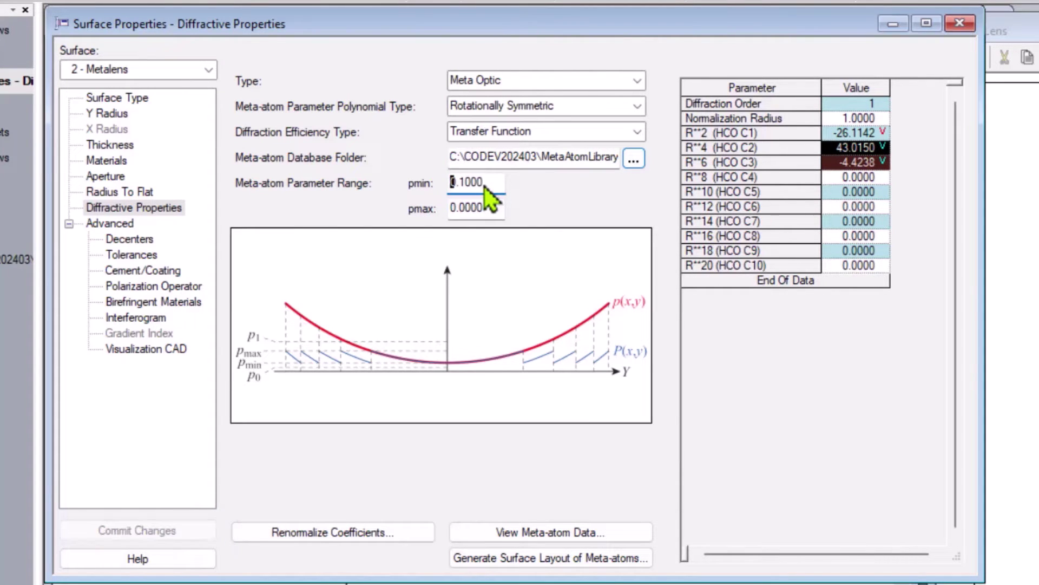
pyautogui.doubleClick(480, 210)
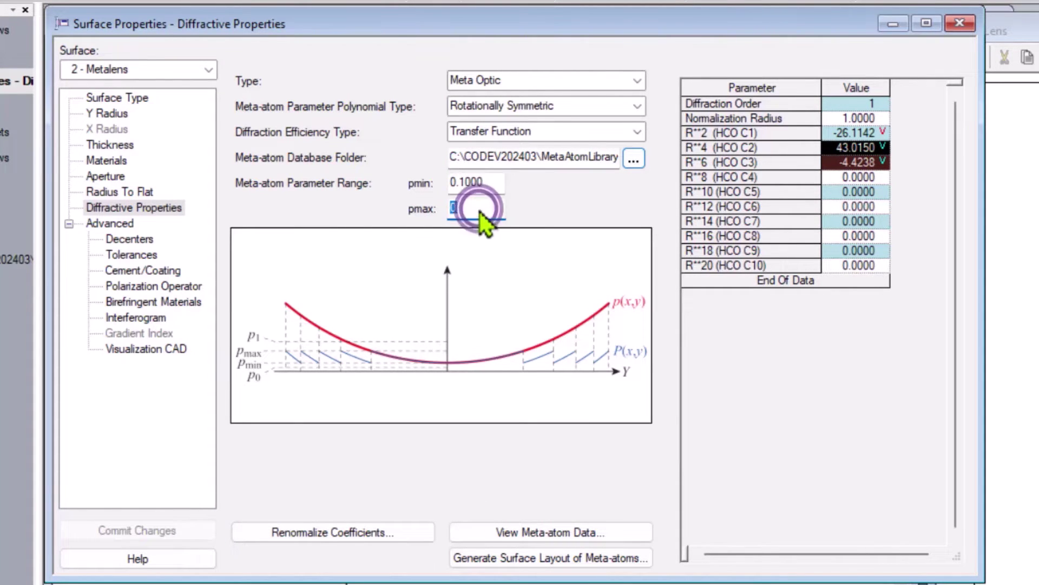
pyautogui.write('0.9')
pyautogui.press('Return')
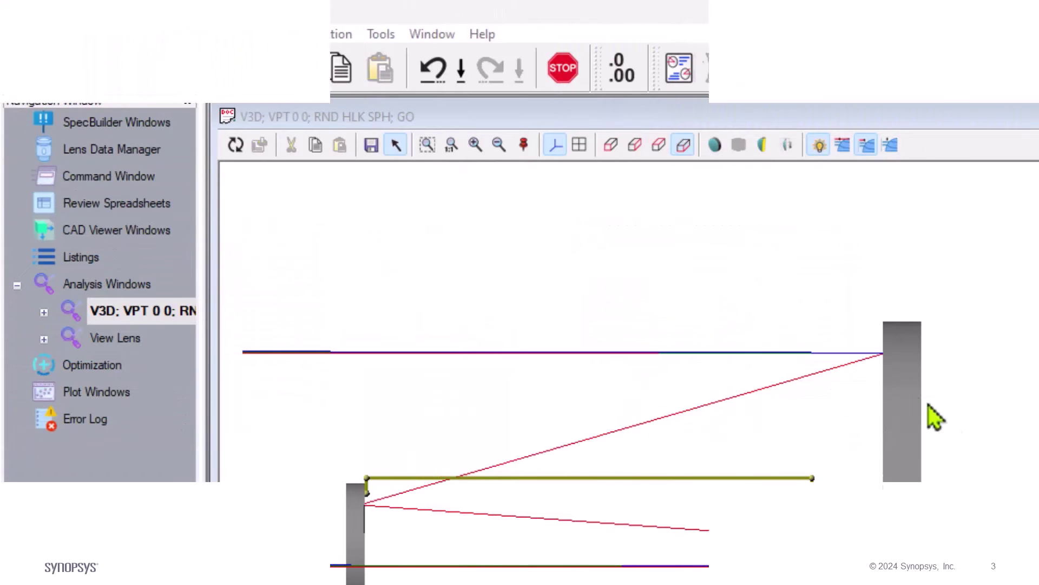
# Open the Example Model Library and browse the Freeform, Pixel Light, PSF, INT and Metalens examples
pyautogui.click(380, 36)
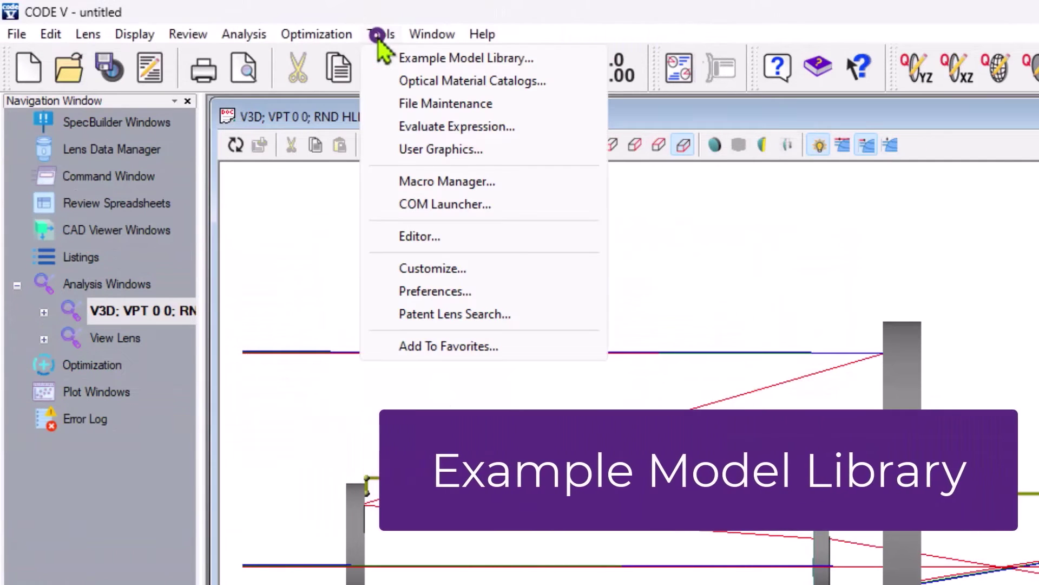
pyautogui.click(392, 60)
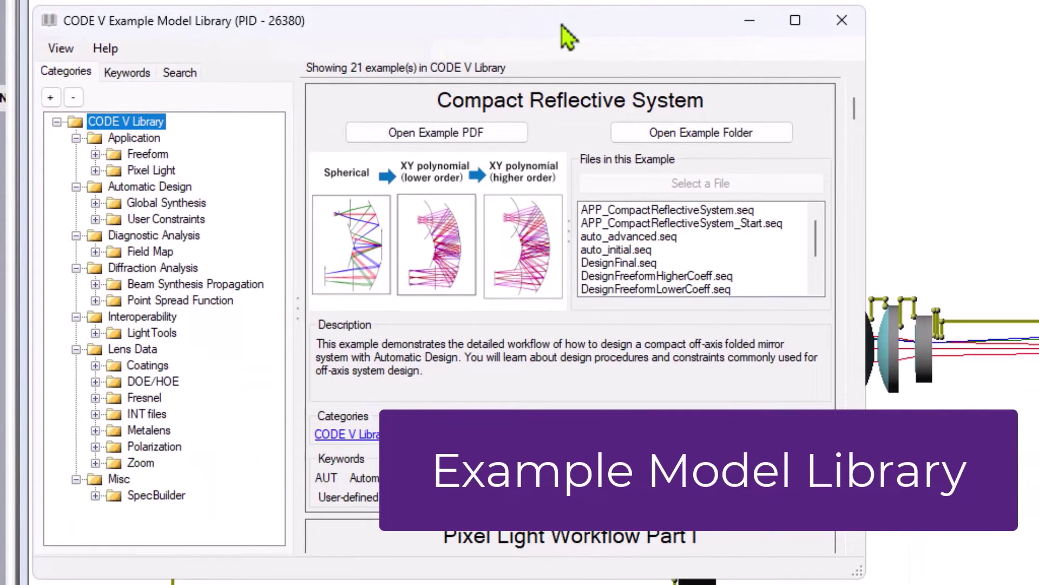
pyautogui.click(147, 155)
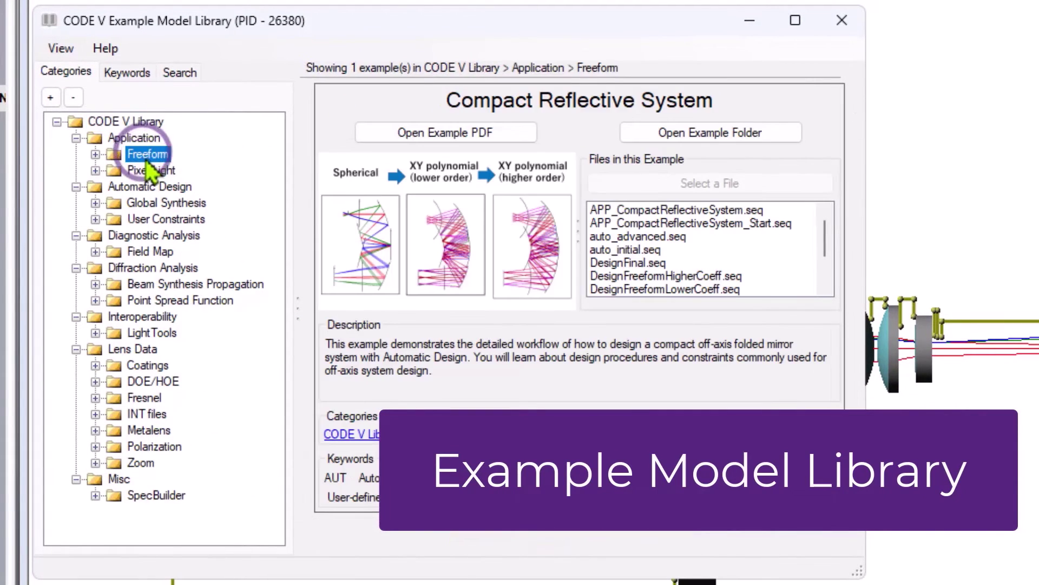
pyautogui.click(149, 171)
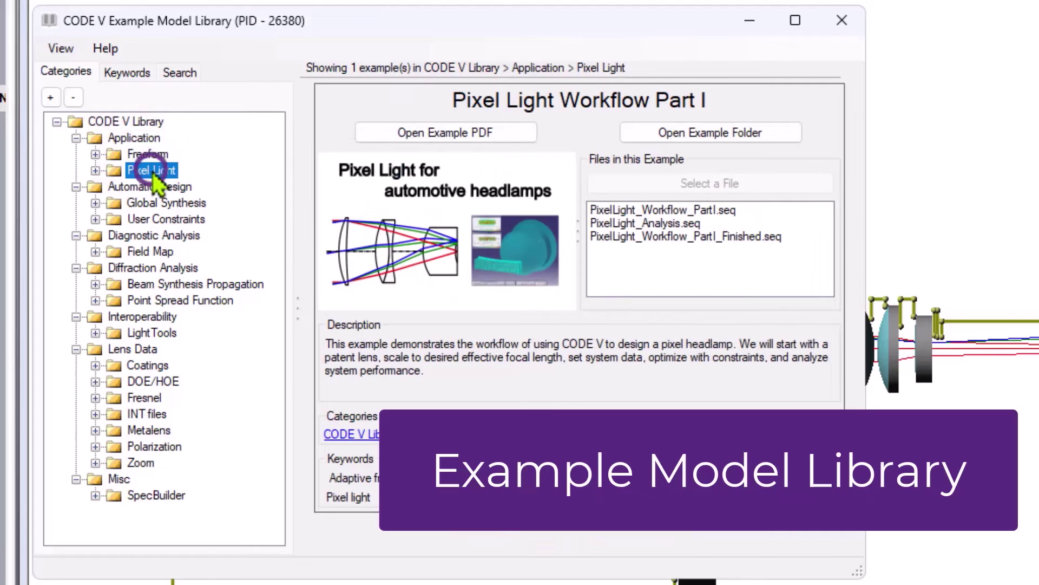
pyautogui.click(95, 220)
pyautogui.click(151, 252)
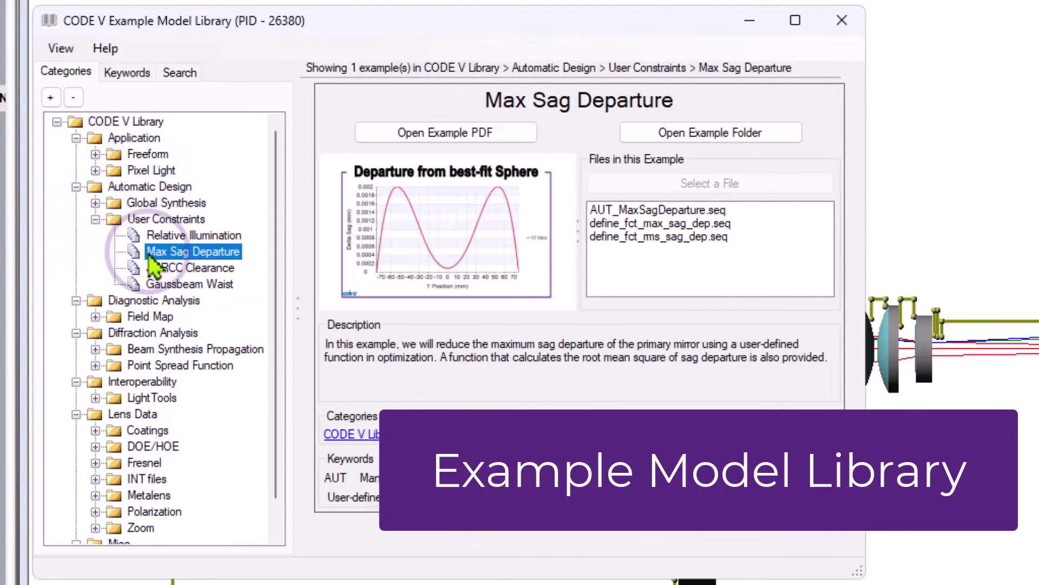
pyautogui.click(150, 365)
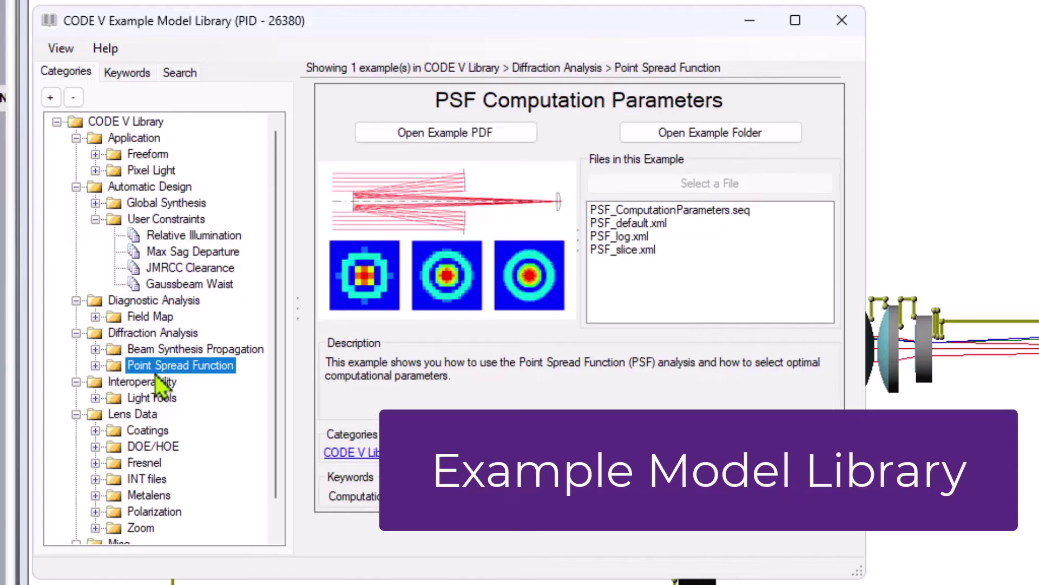
pyautogui.click(155, 396)
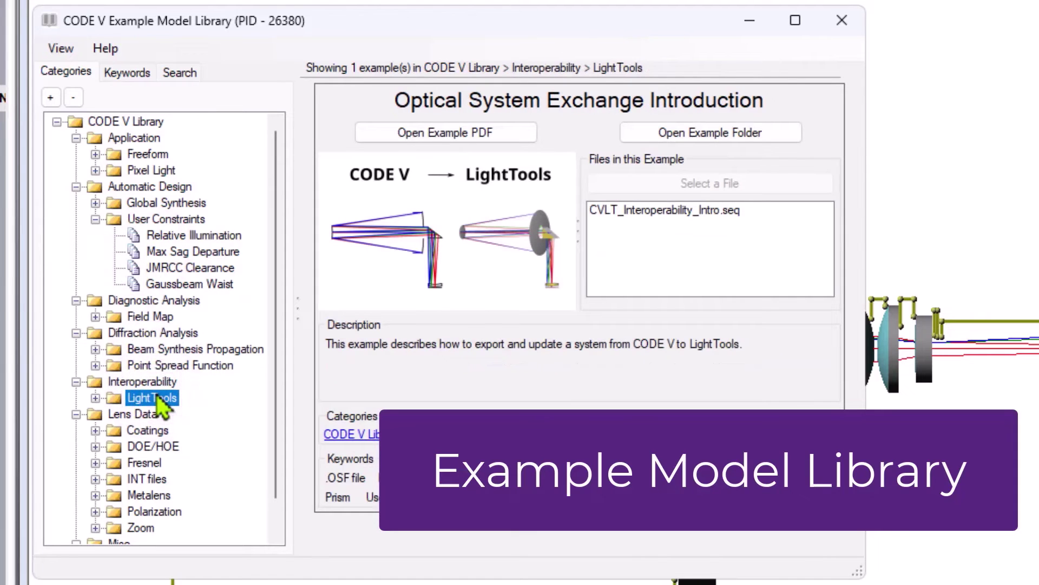
pyautogui.click(147, 479)
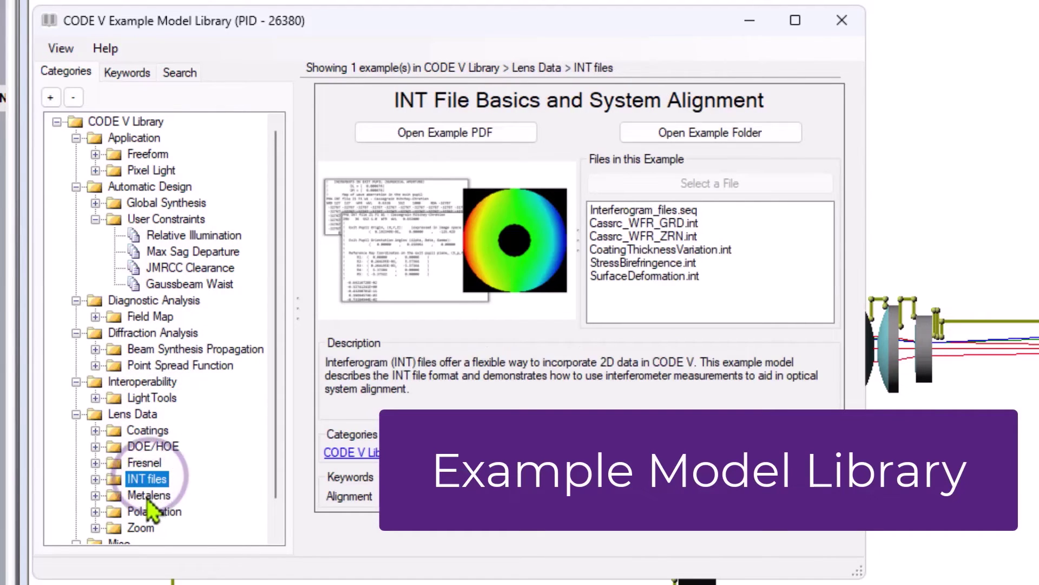
pyautogui.click(148, 494)
# Select Polarization > Quarter Waveplate and open its PDF documentation
pyautogui.click(96, 511)
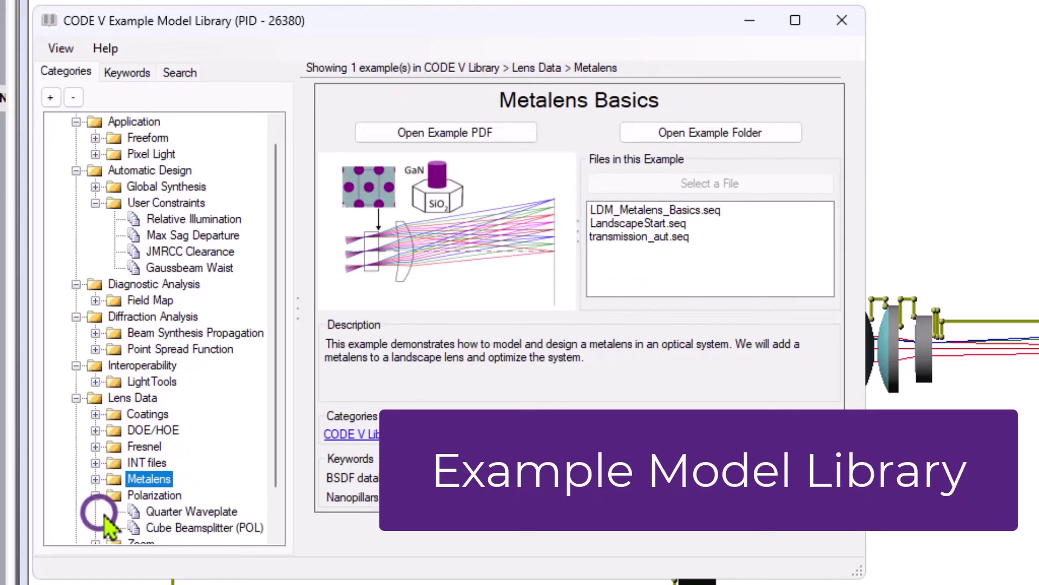
pyautogui.click(175, 512)
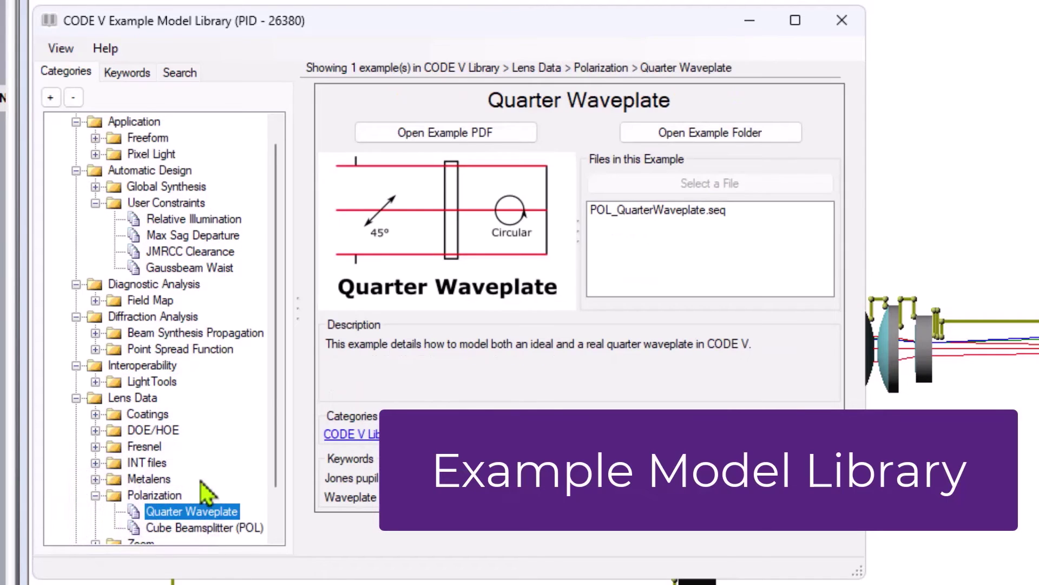
pyautogui.click(457, 134)
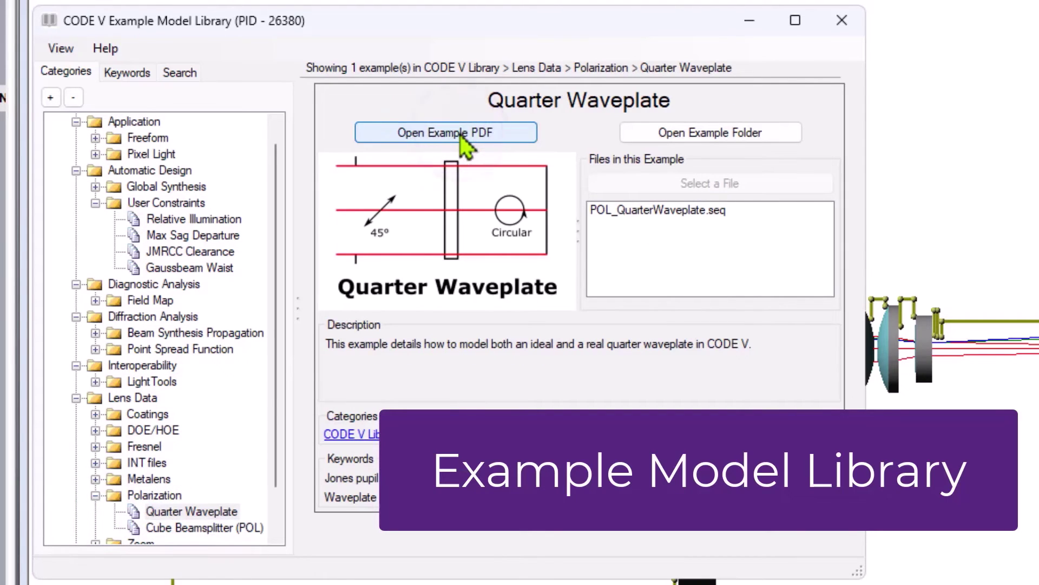